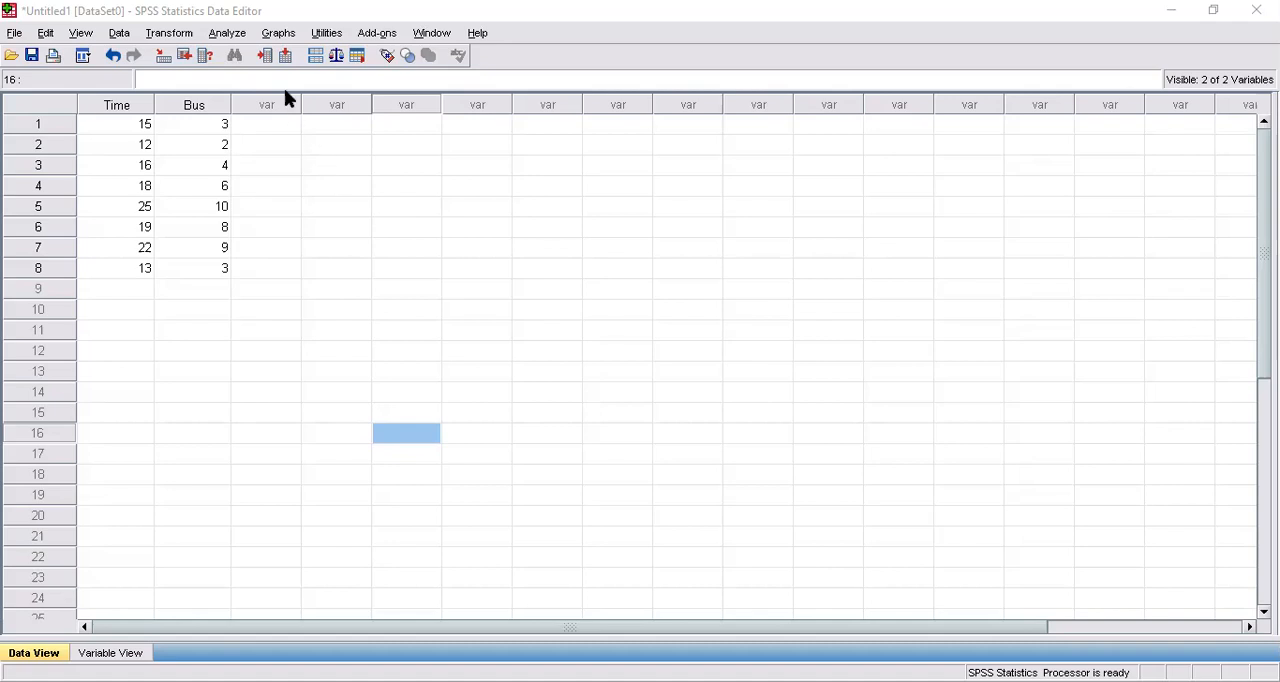
# Open the Explore descriptive analysis and remove both Time and Bus from its dependent list
pyautogui.click(229, 35)
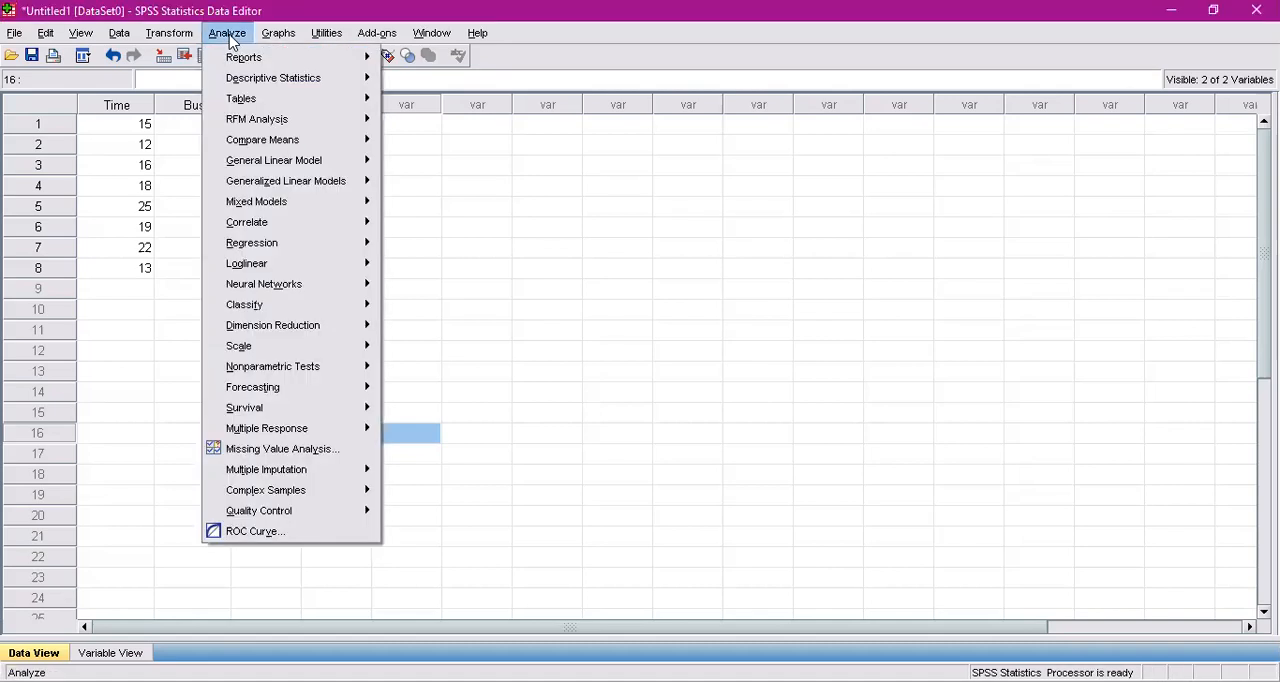
pyautogui.moveTo(281, 85)
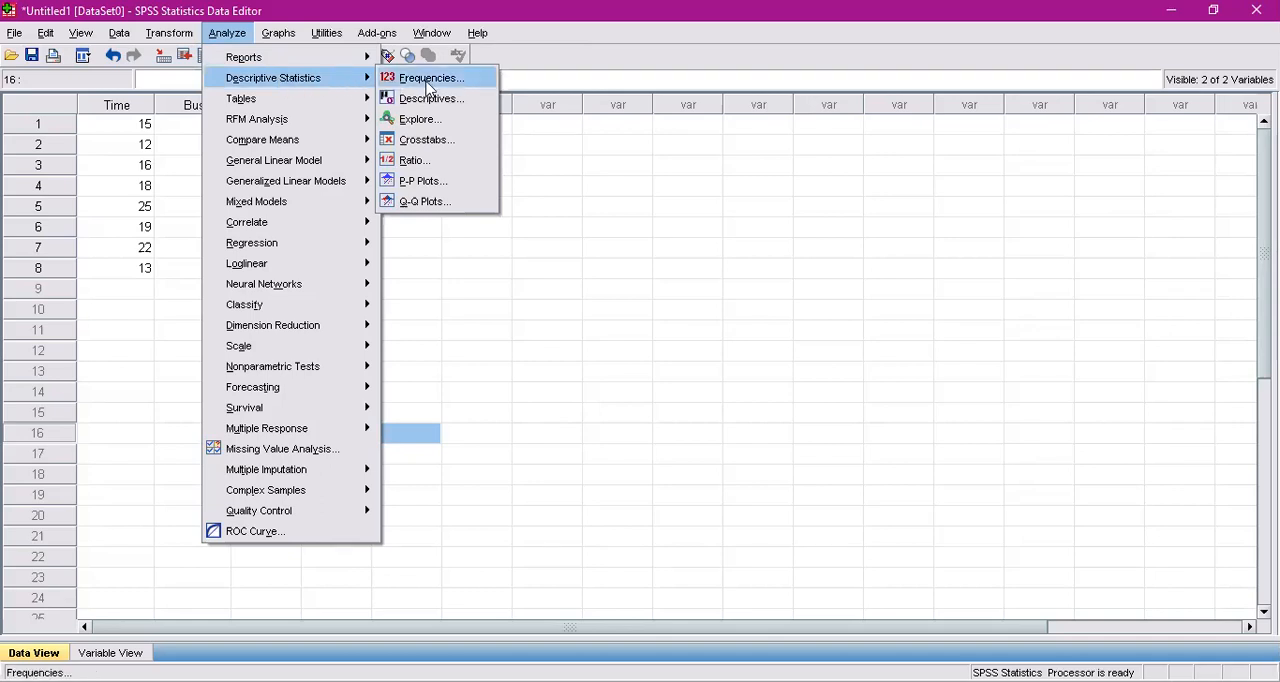
pyautogui.click(448, 124)
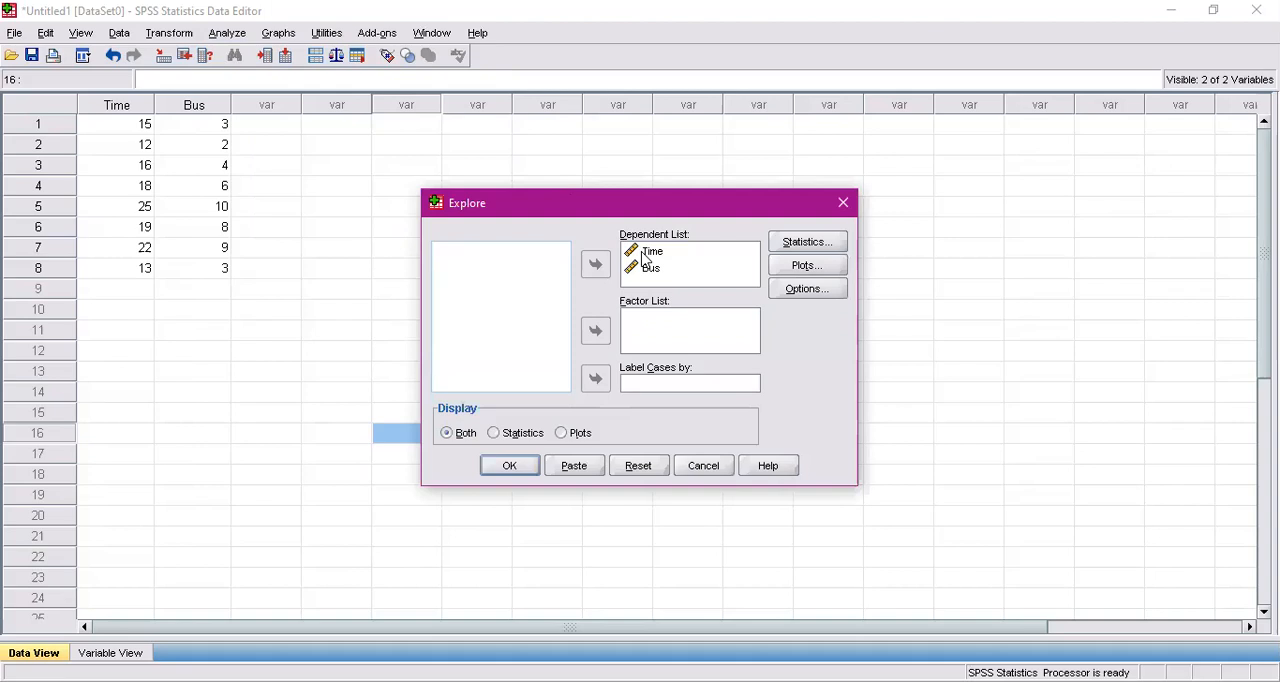
pyautogui.click(642, 253)
pyautogui.click(597, 265)
pyautogui.click(628, 254)
pyautogui.click(595, 265)
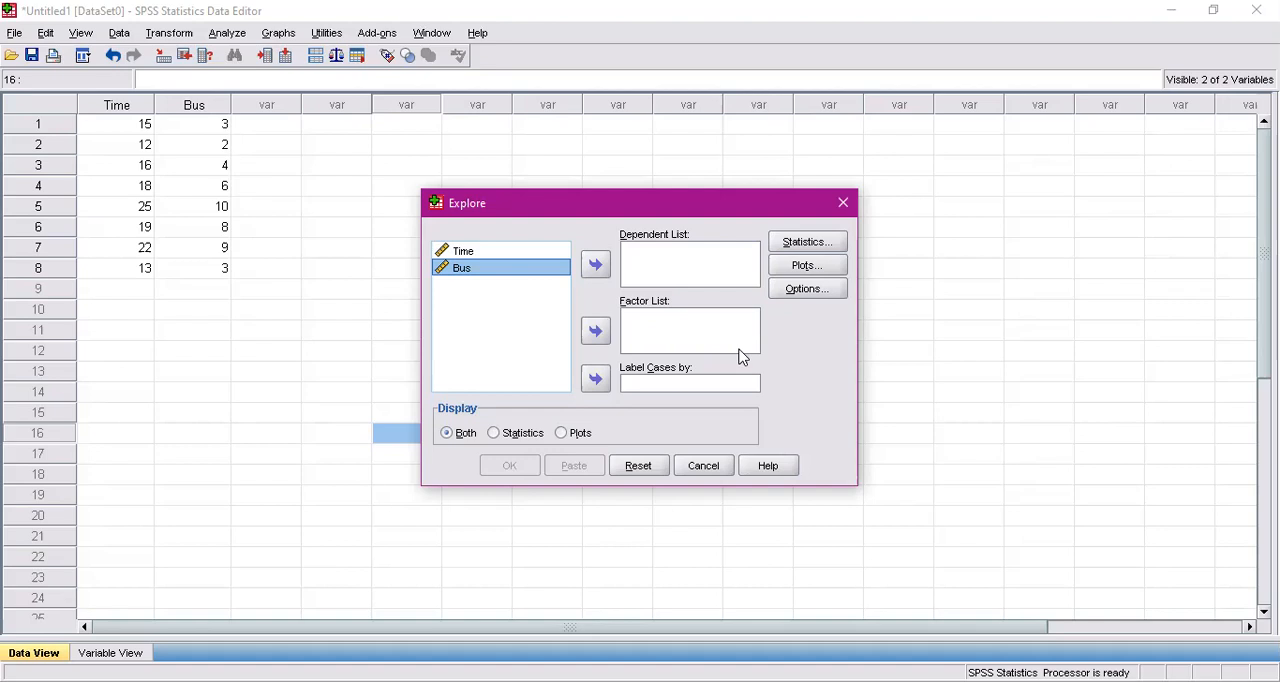
# Add Bus and Time, in that order, to the Explore dependent list
pyautogui.click(594, 266)
pyautogui.click(526, 260)
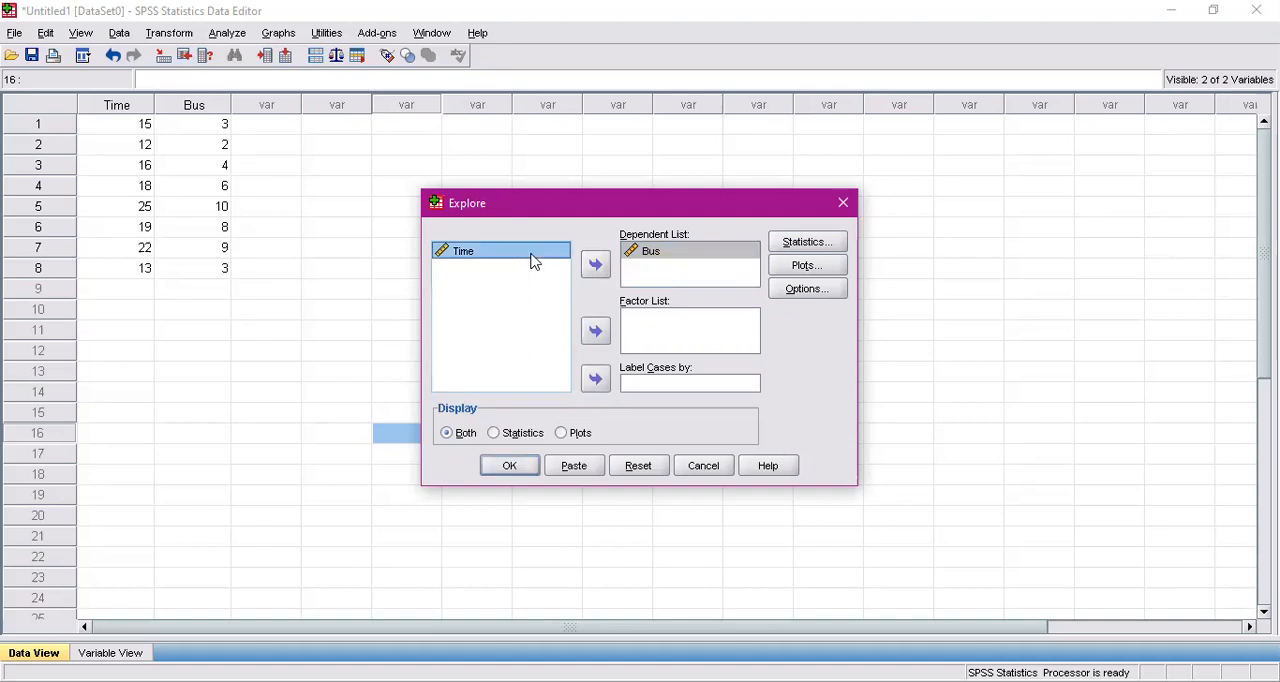
pyautogui.click(596, 265)
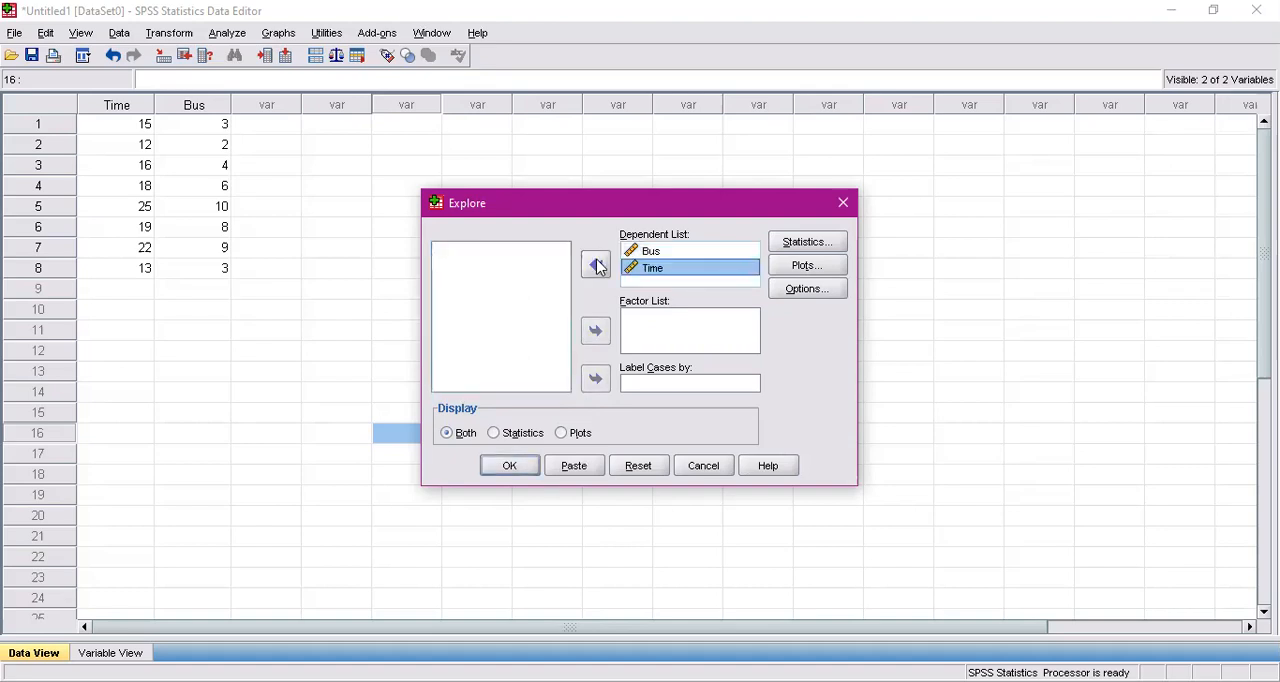
# Set the Explore statistics to descriptives only with a 95% confidence interval for the mean, leaving outliers off
pyautogui.click(791, 244)
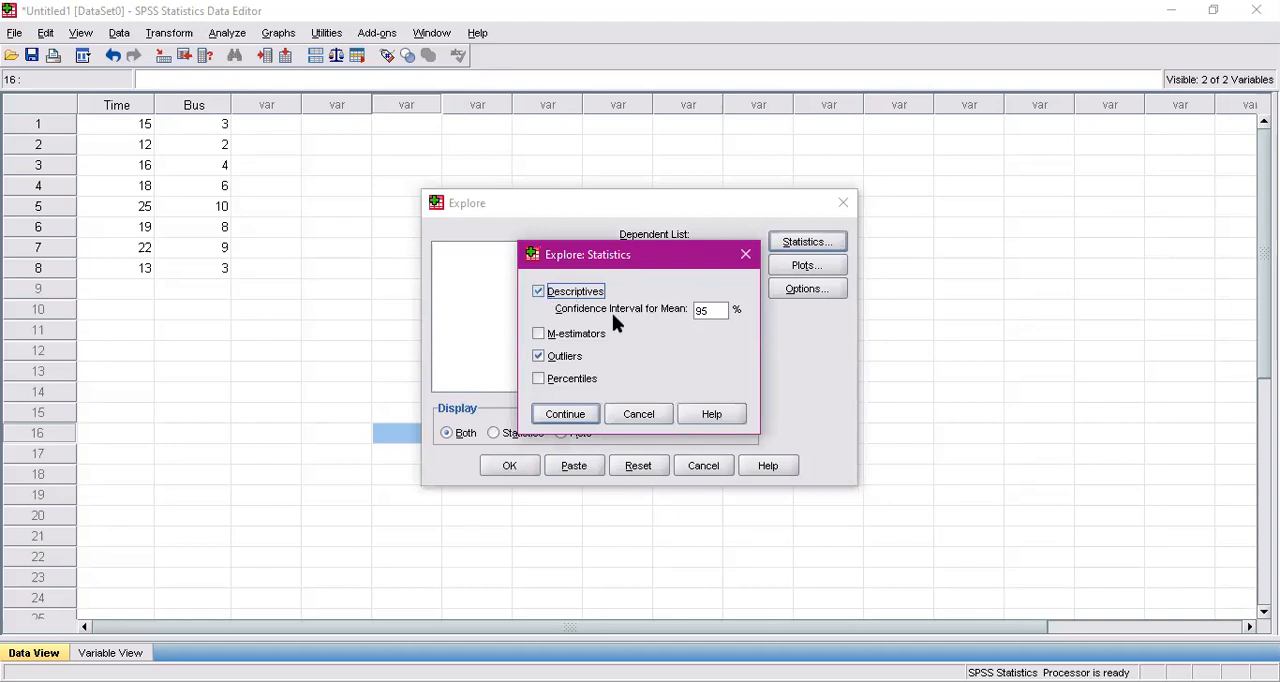
pyautogui.click(556, 361)
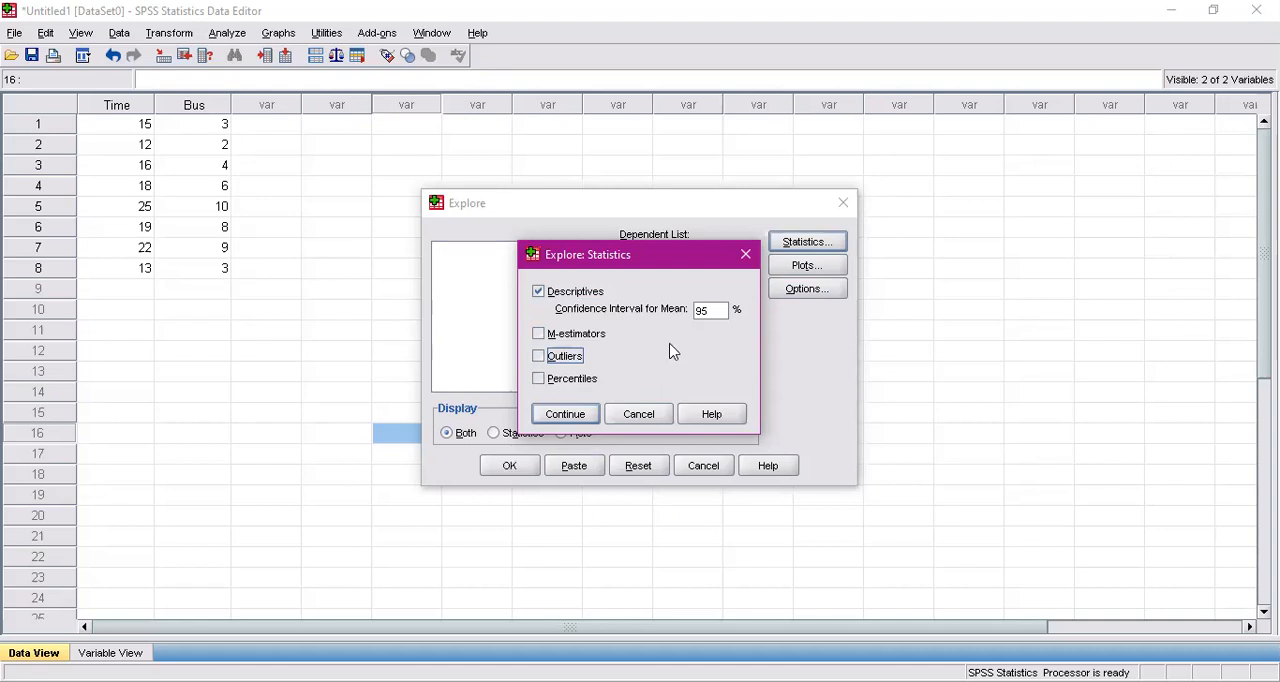
pyautogui.click(590, 418)
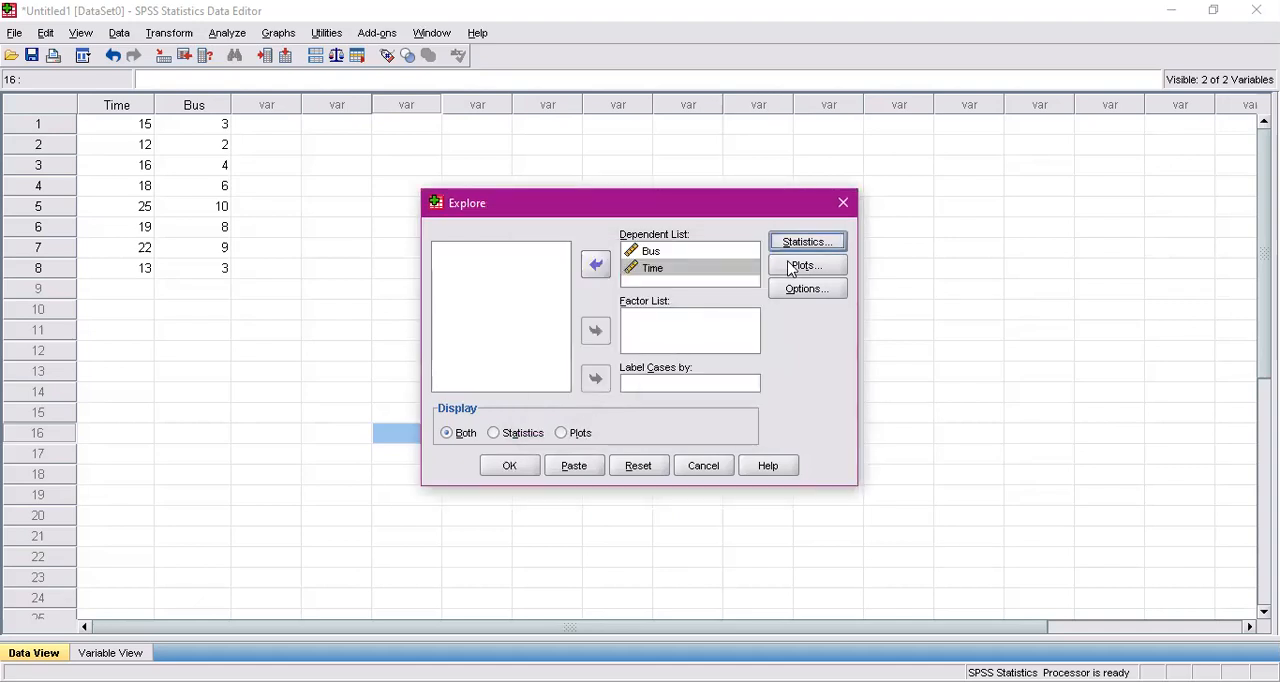
# Set the Explore plots to boxplots with factor levels together, a histogram and normality plots with tests, without stem-and-leaf
pyautogui.click(791, 268)
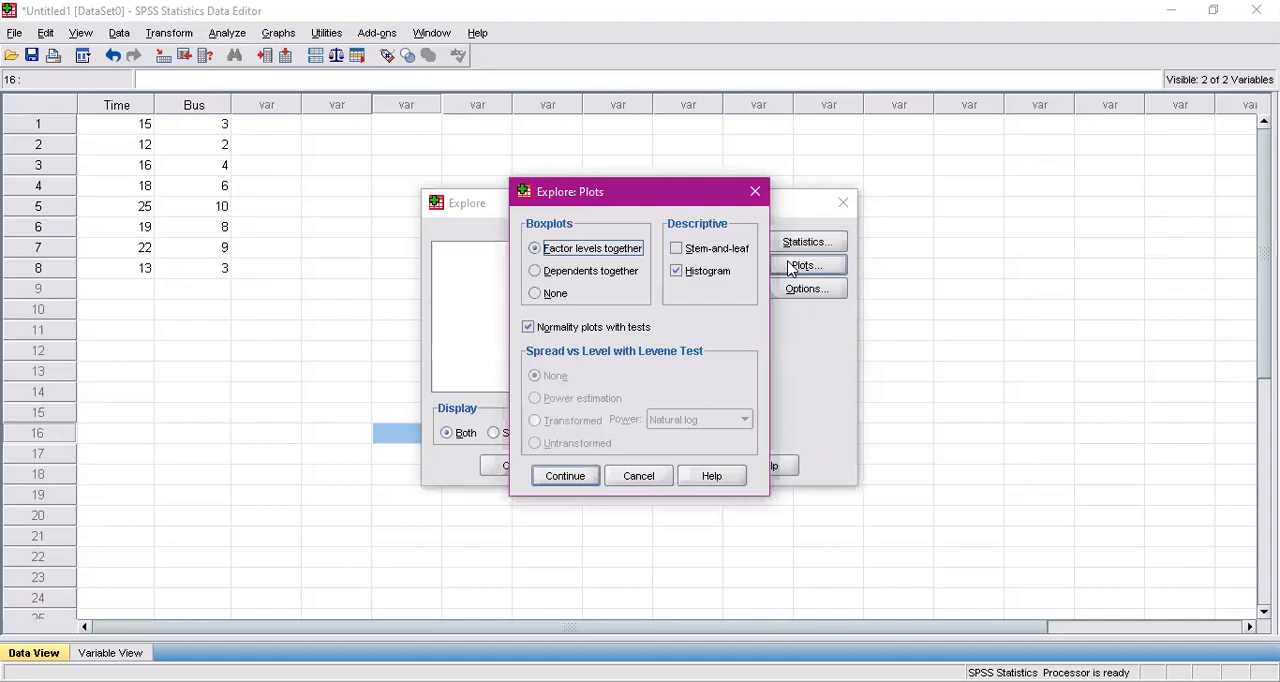
pyautogui.click(690, 255)
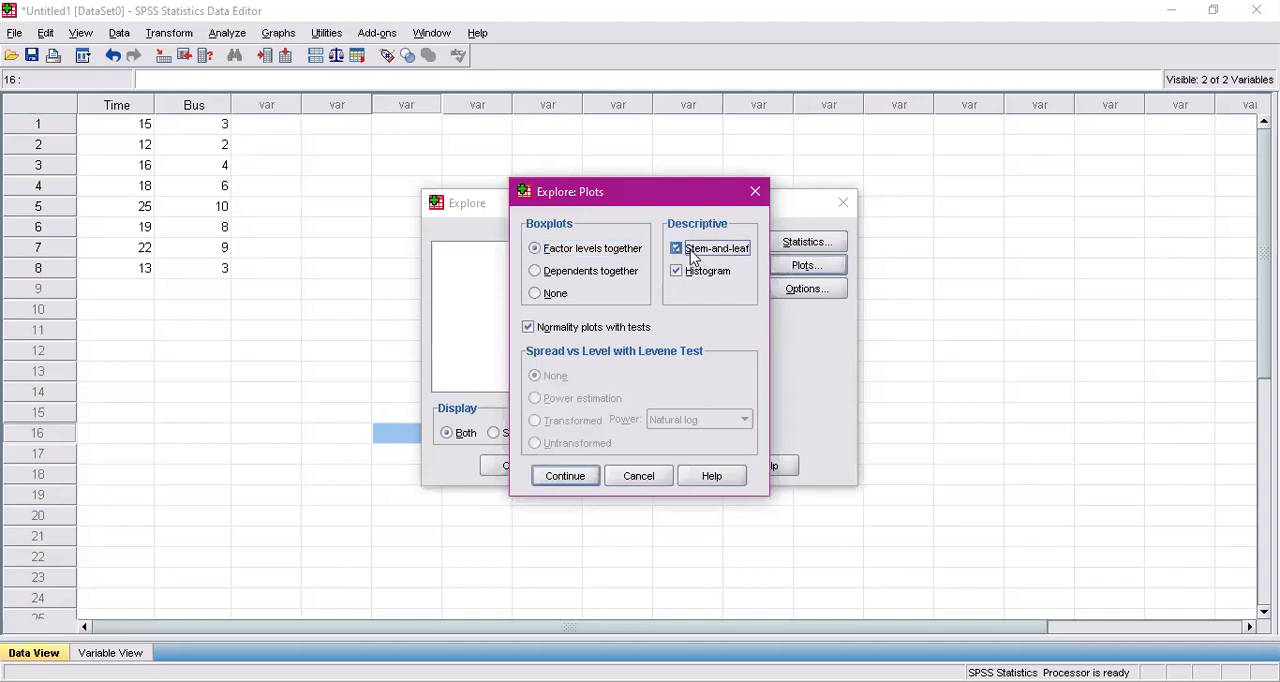
pyautogui.click(677, 271)
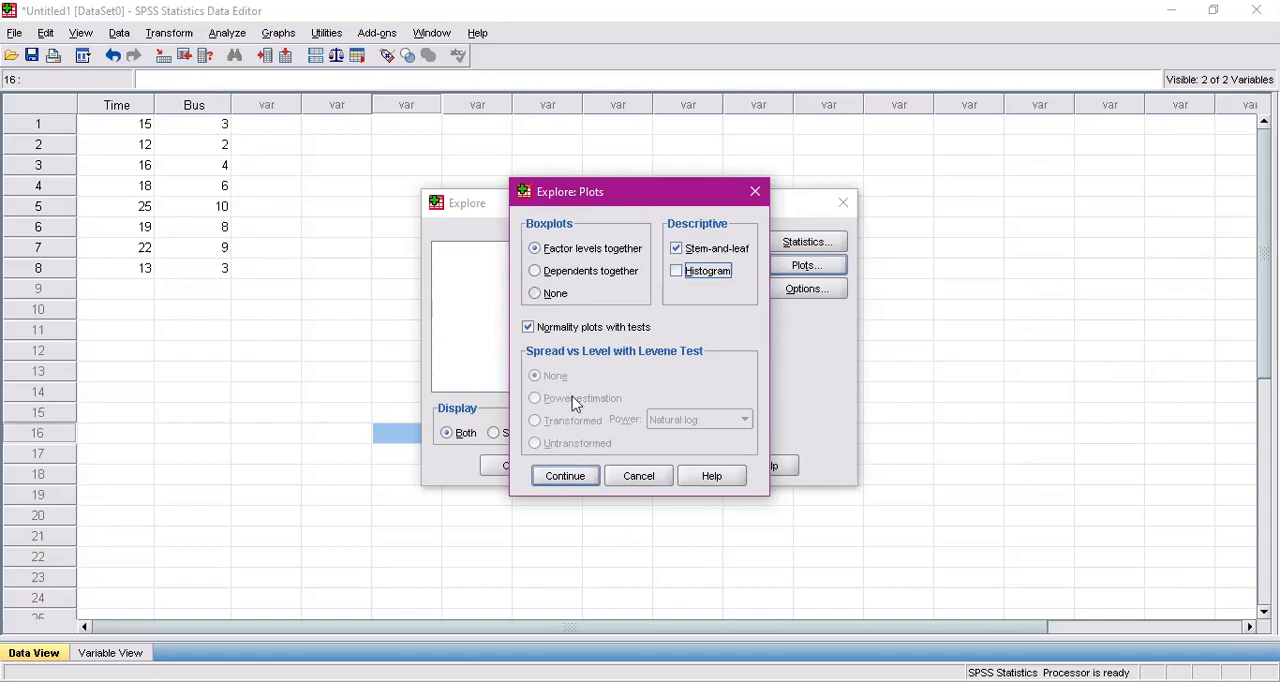
pyautogui.click(528, 328)
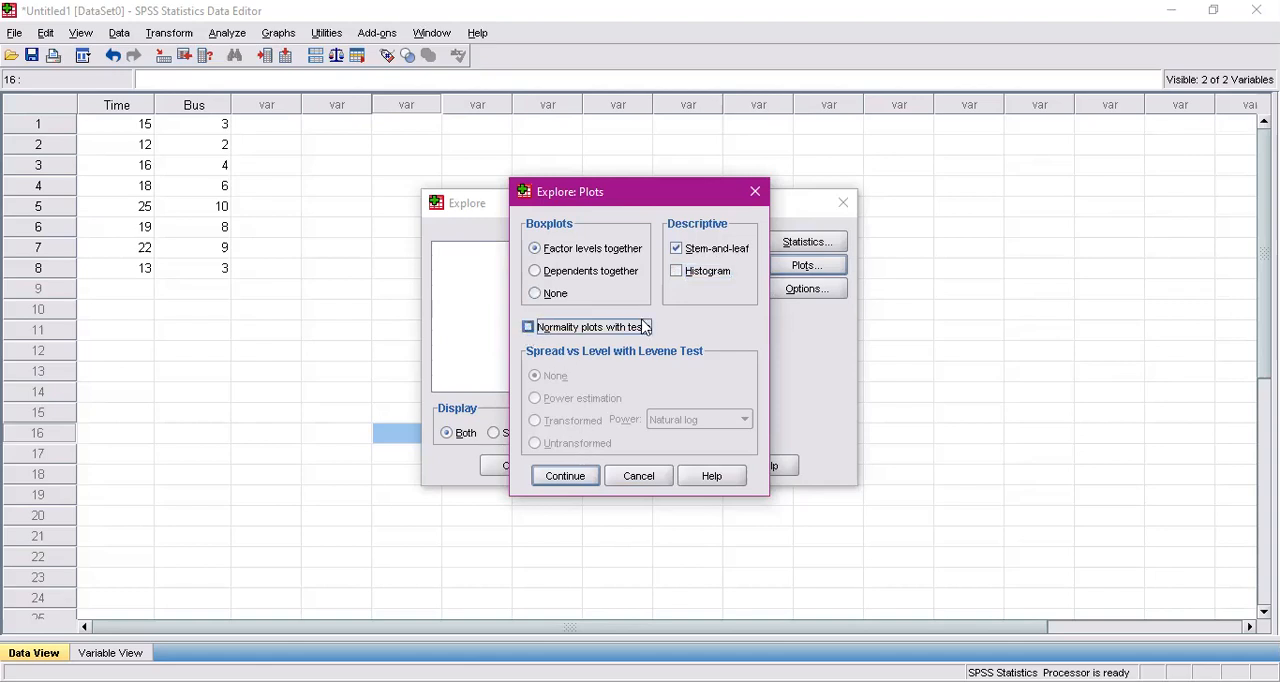
pyautogui.click(677, 271)
pyautogui.click(677, 249)
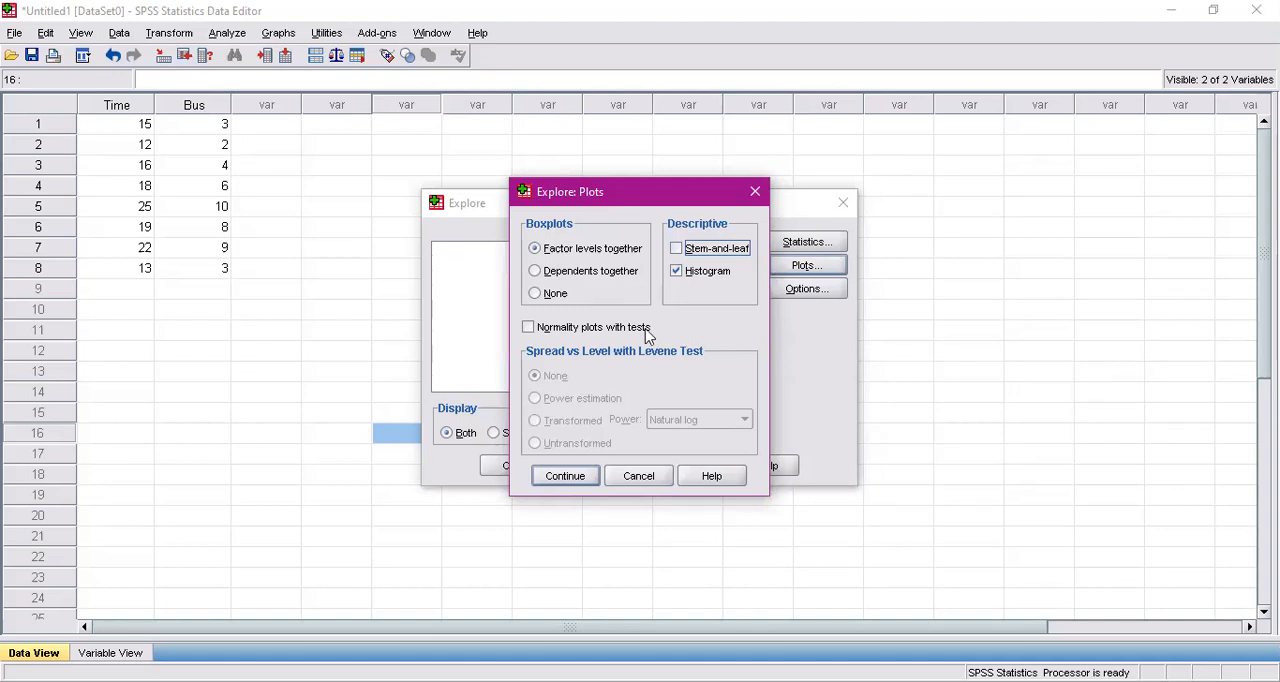
pyautogui.click(600, 330)
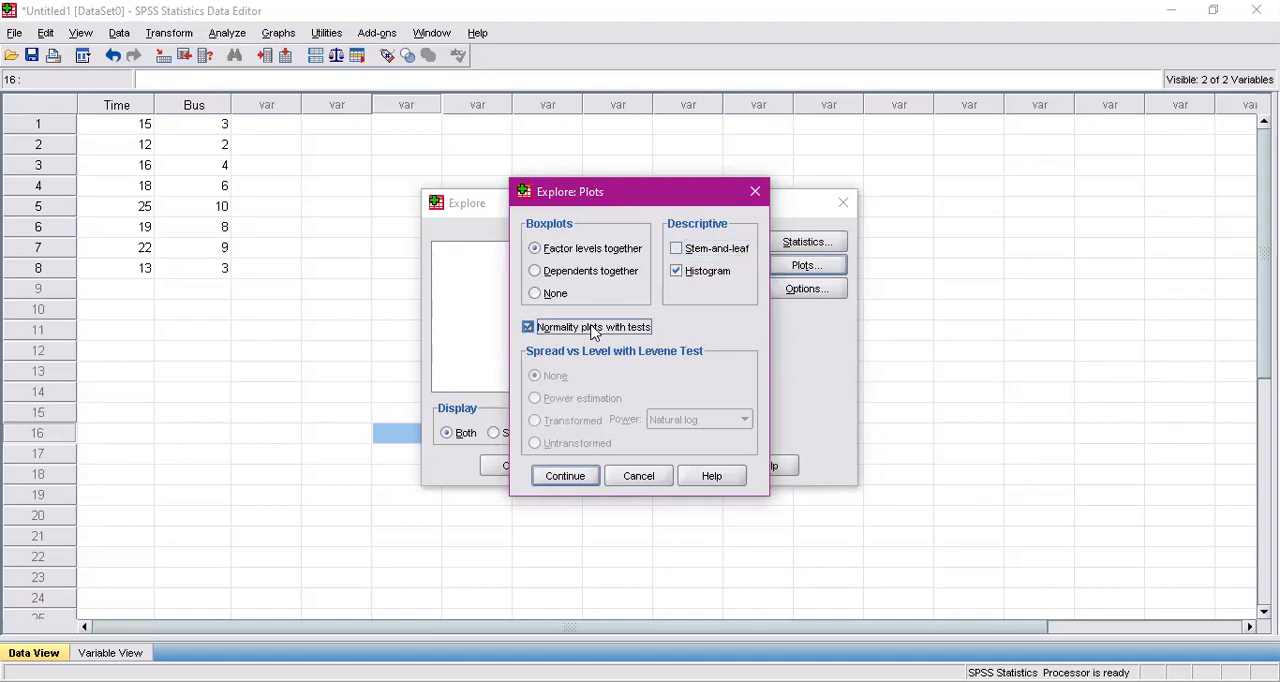
pyautogui.click(577, 476)
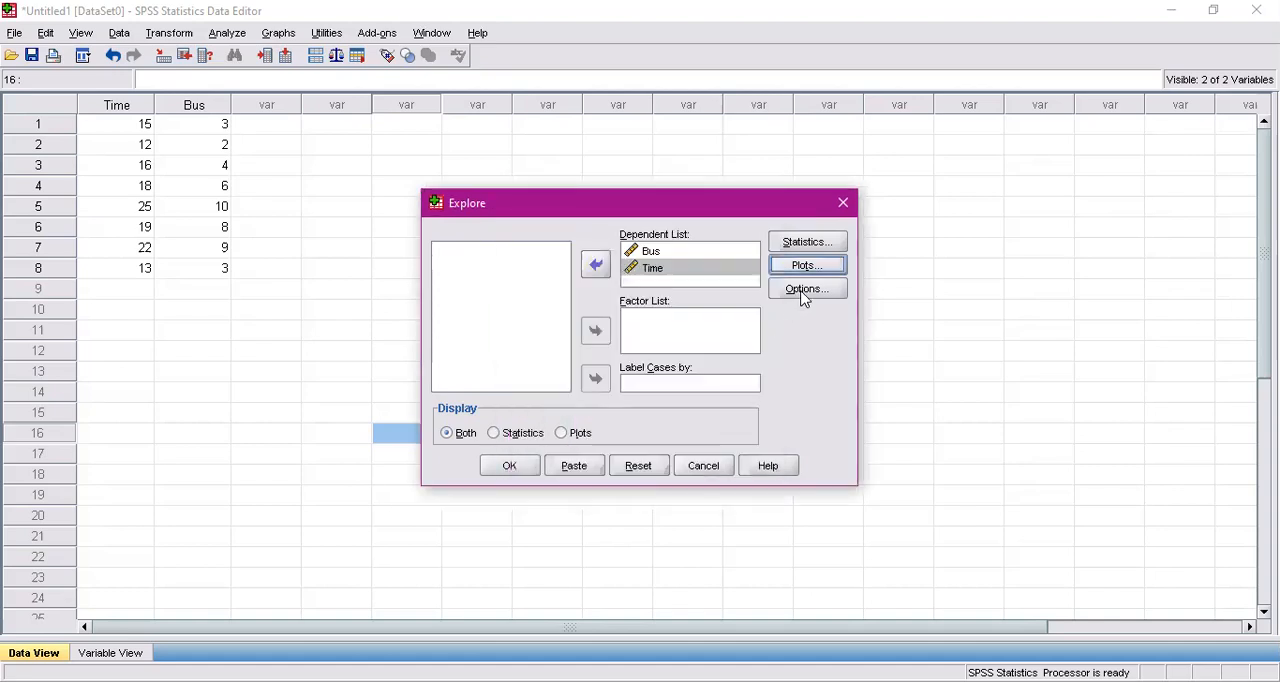
# Accept listwise exclusion of missing values in the Explore options and run the analysis
pyautogui.click(804, 292)
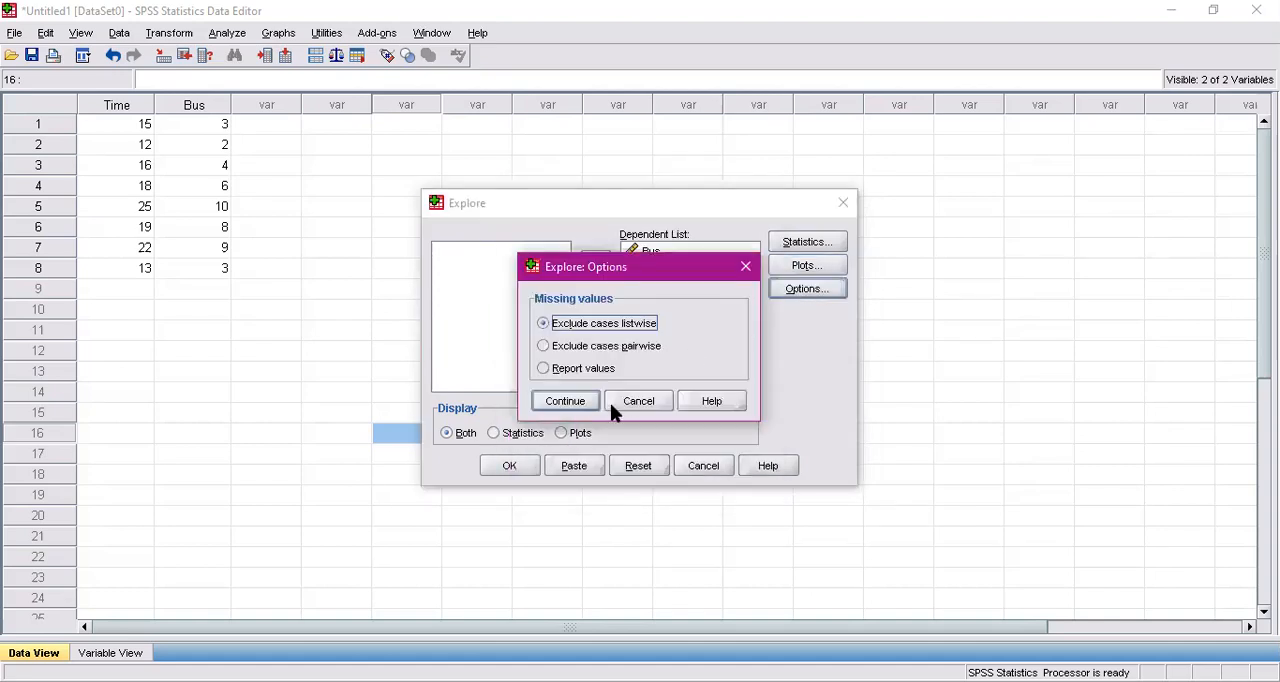
pyautogui.click(576, 410)
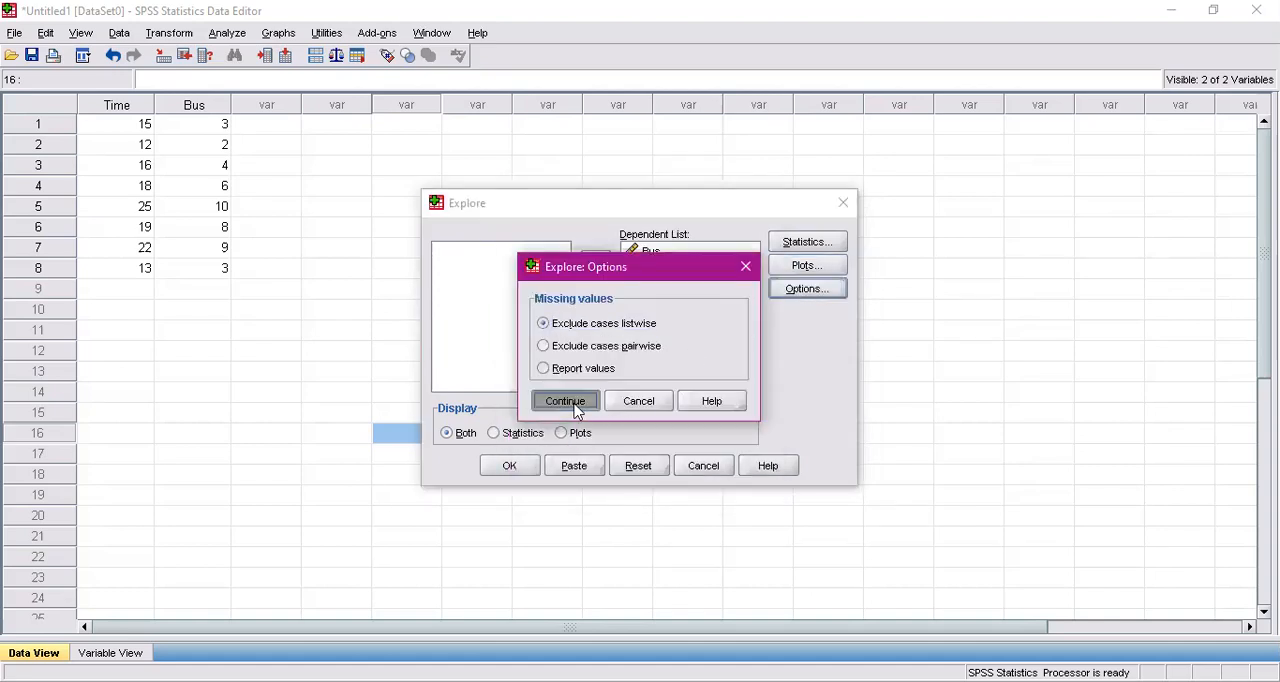
pyautogui.click(515, 469)
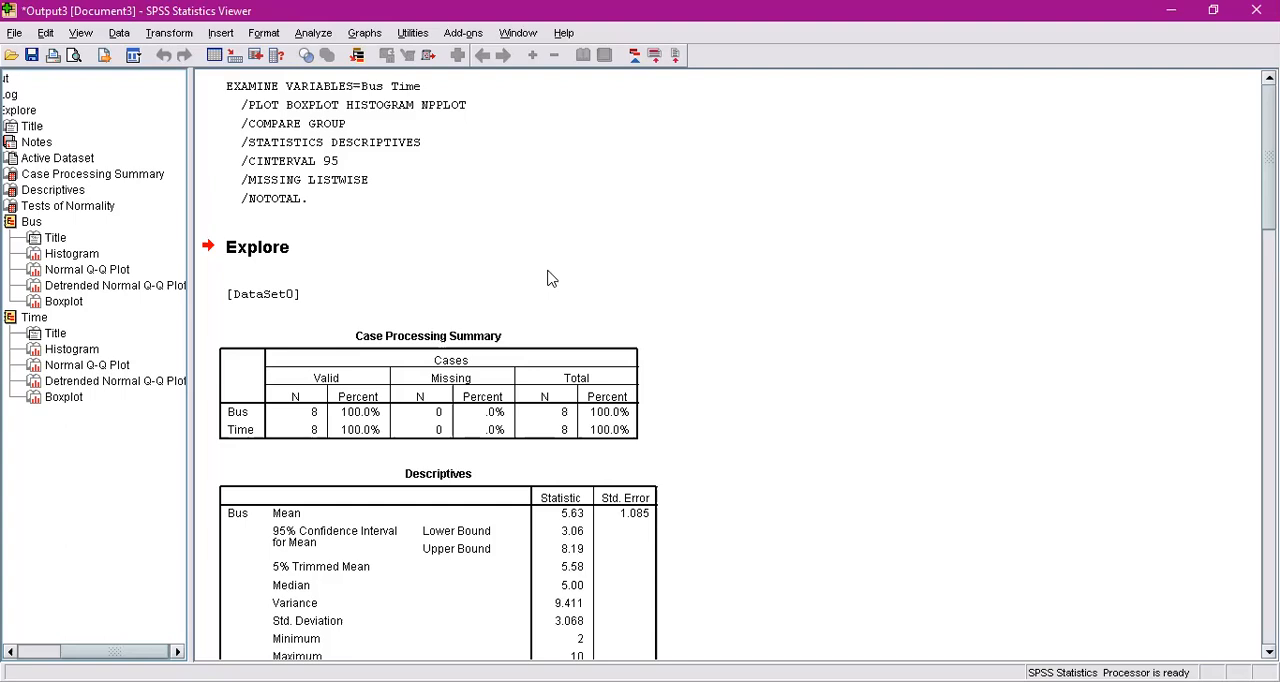
# Examine the output's descriptives, tests of normality, histograms, Q-Q plots and boxplots for Bus and Time
pyautogui.scroll(-15, 548, 278)
pyautogui.scroll(-1, 548, 278)
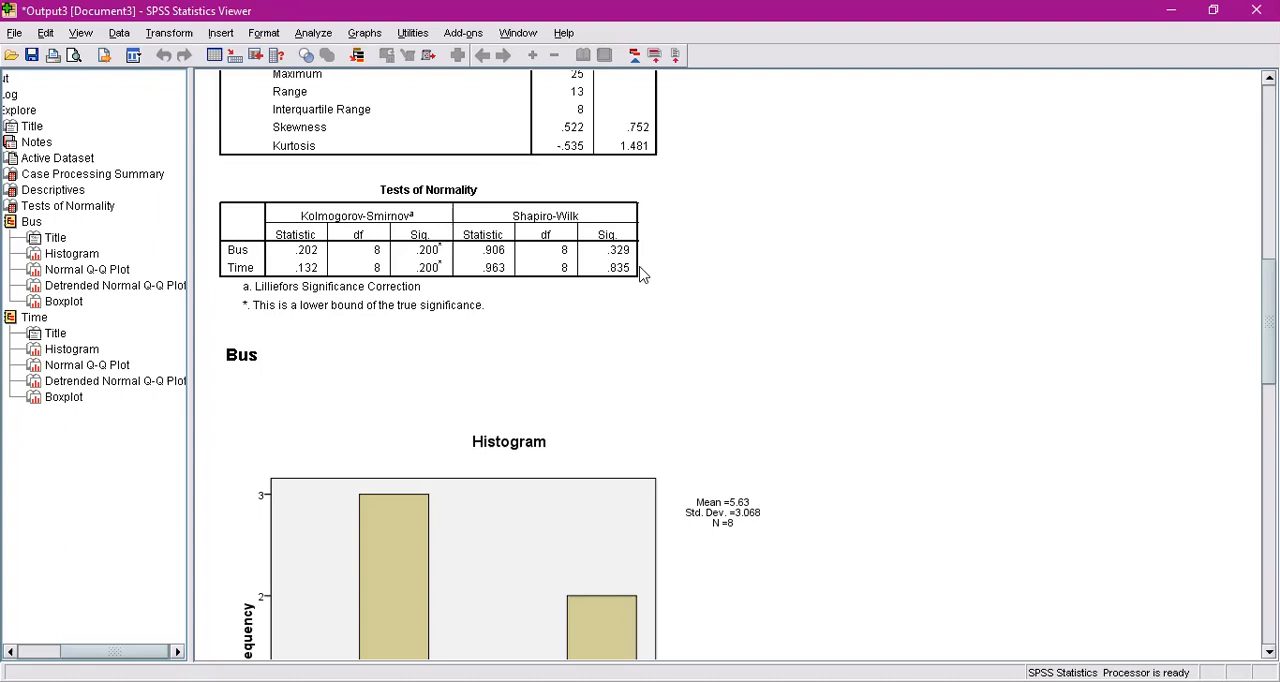
pyautogui.scroll(-5, 844, 283)
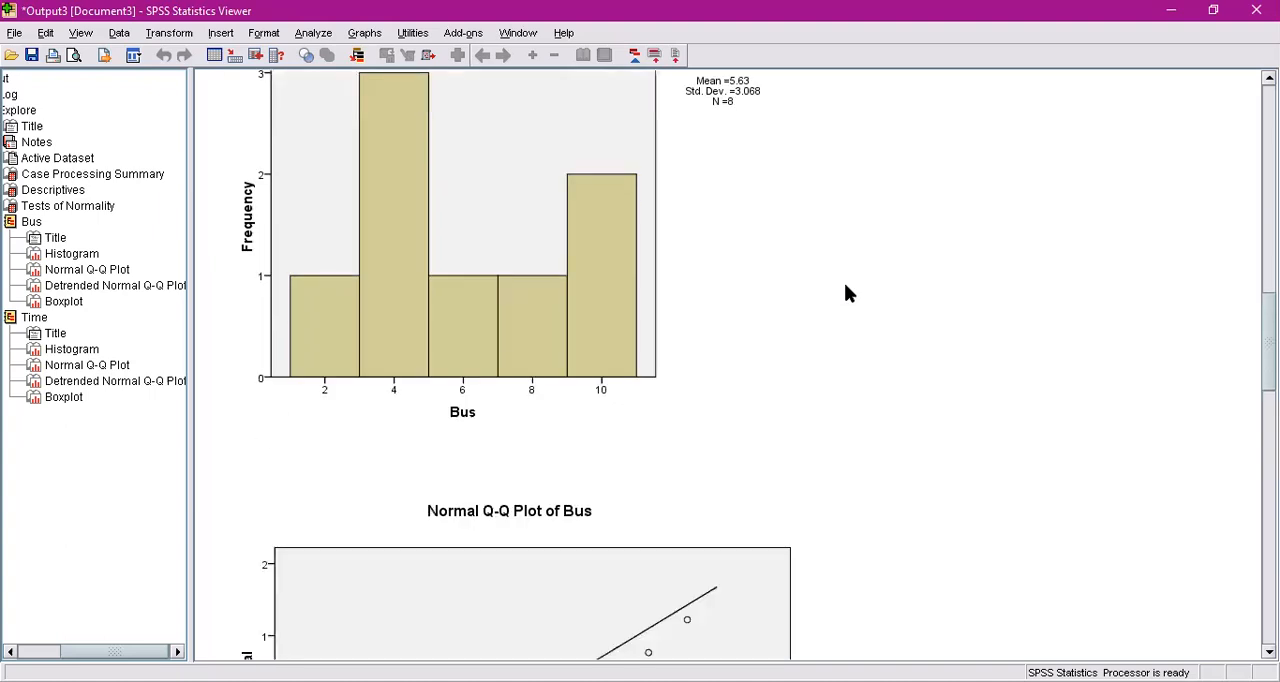
pyautogui.scroll(-3, 815, 360)
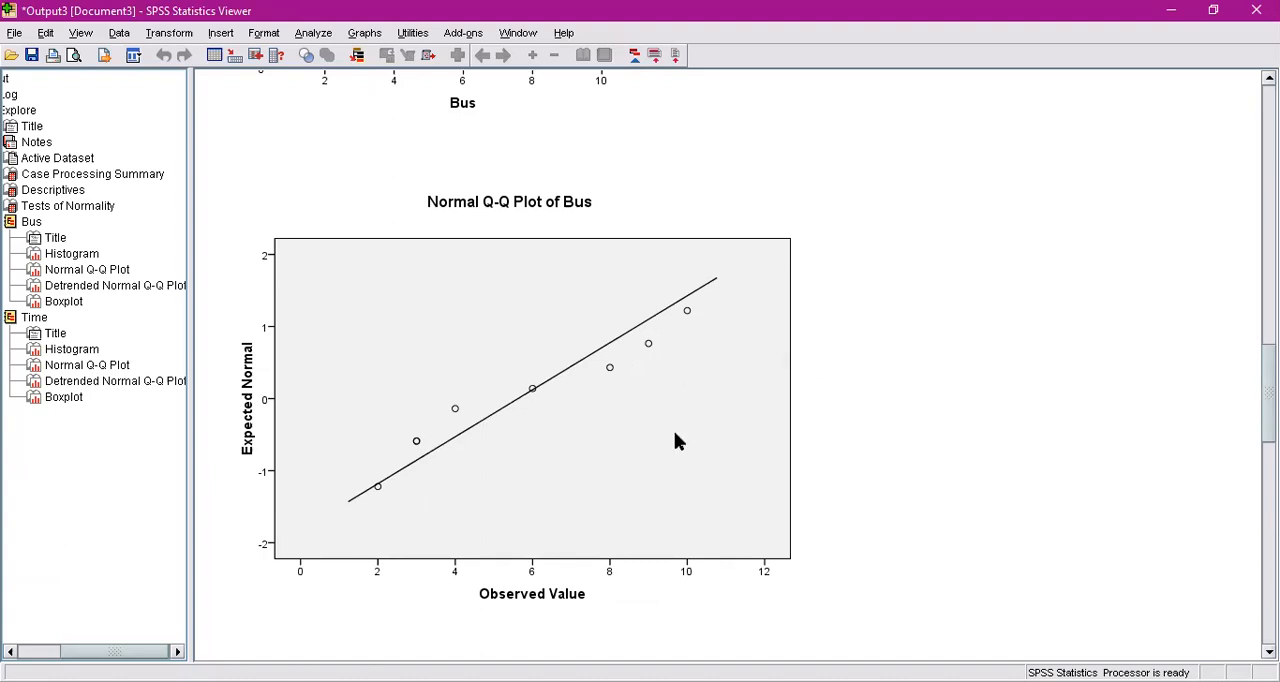
pyautogui.scroll(-5, 853, 434)
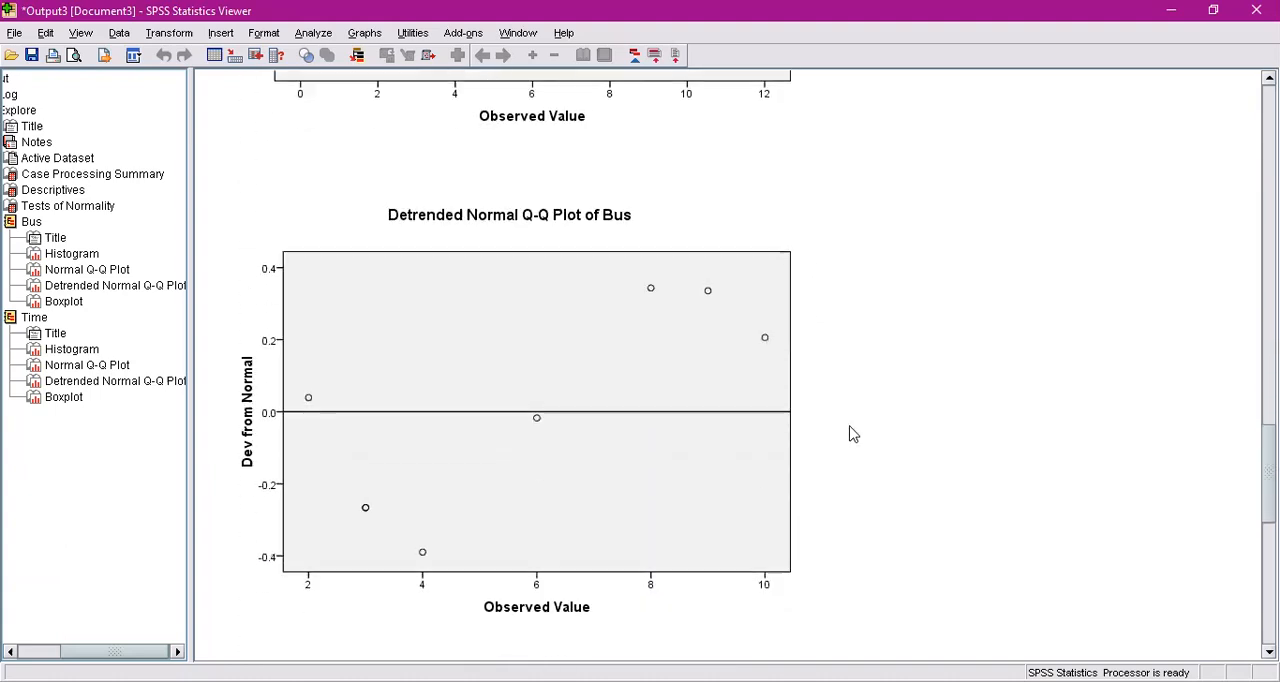
pyautogui.scroll(-3, 853, 434)
pyautogui.scroll(-15, 853, 434)
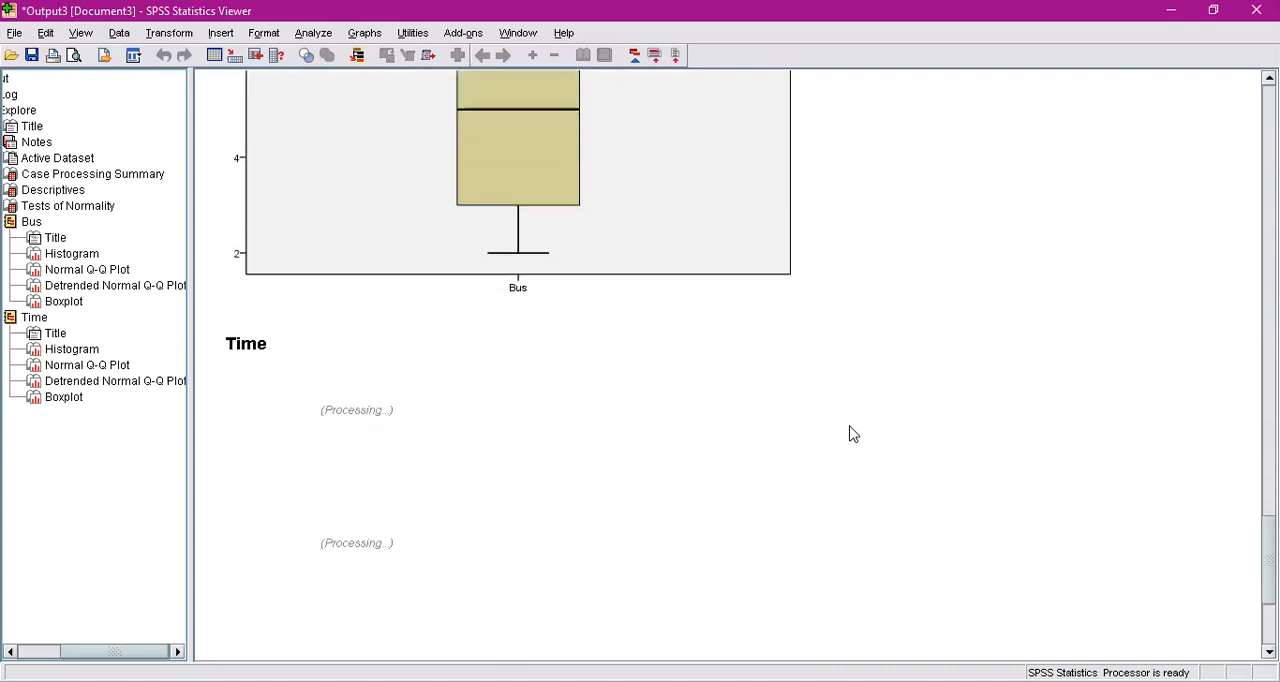
pyautogui.scroll(-1, 853, 434)
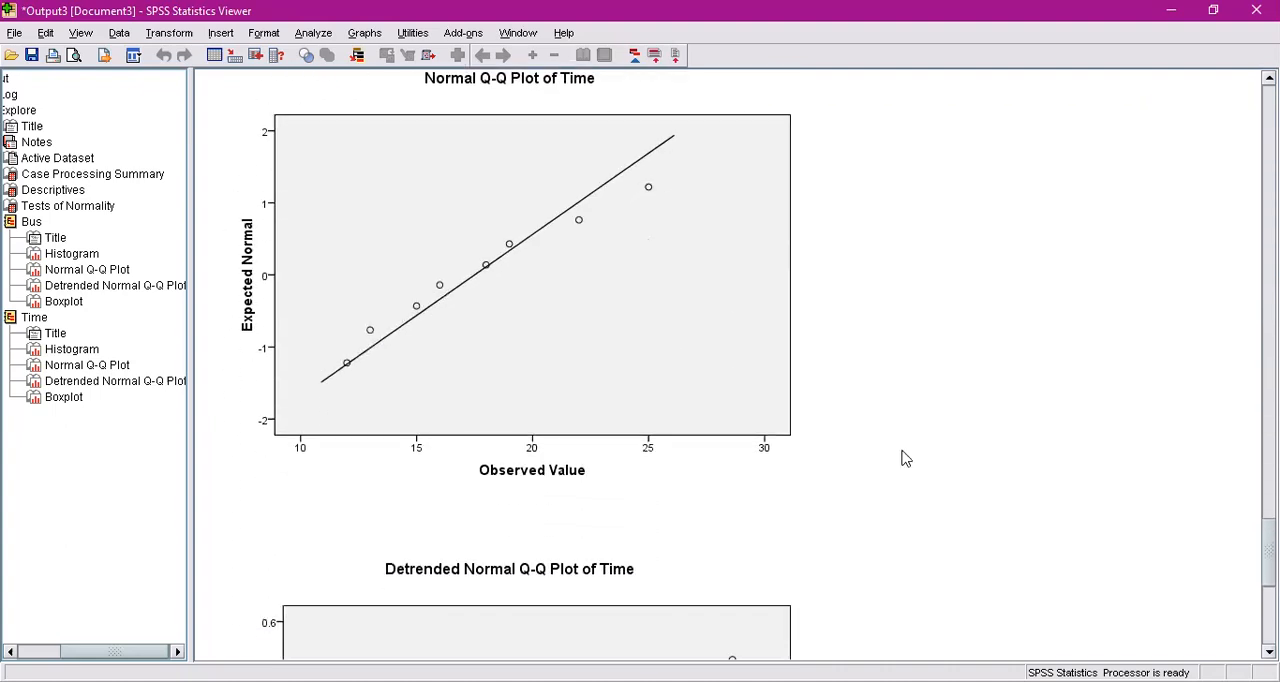
pyautogui.scroll(2, 904, 458)
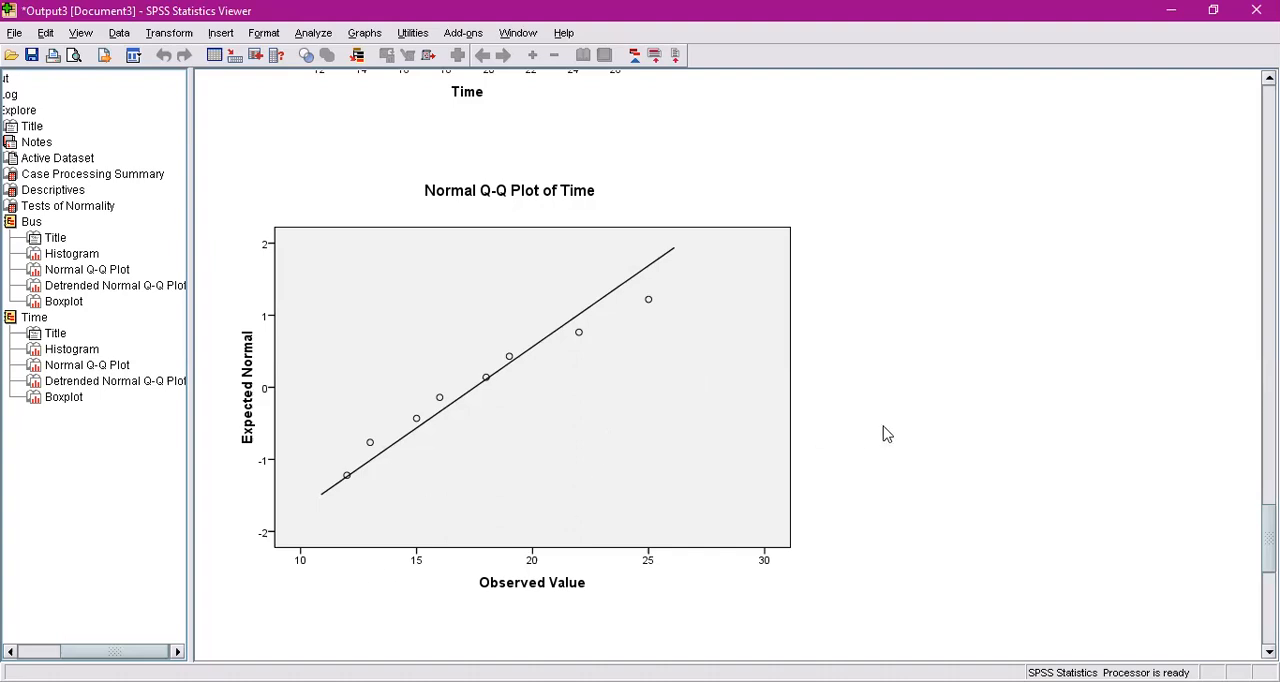
pyautogui.scroll(-3, 885, 433)
pyautogui.scroll(20, 885, 433)
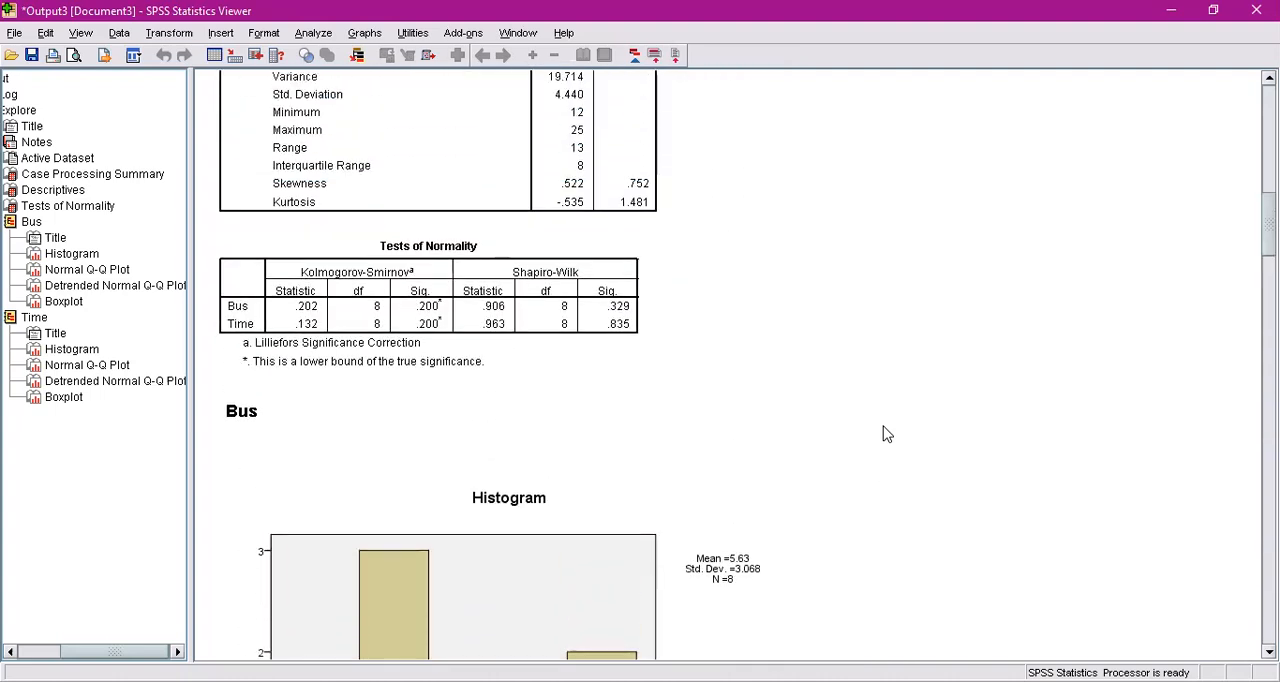
pyautogui.scroll(10, 885, 433)
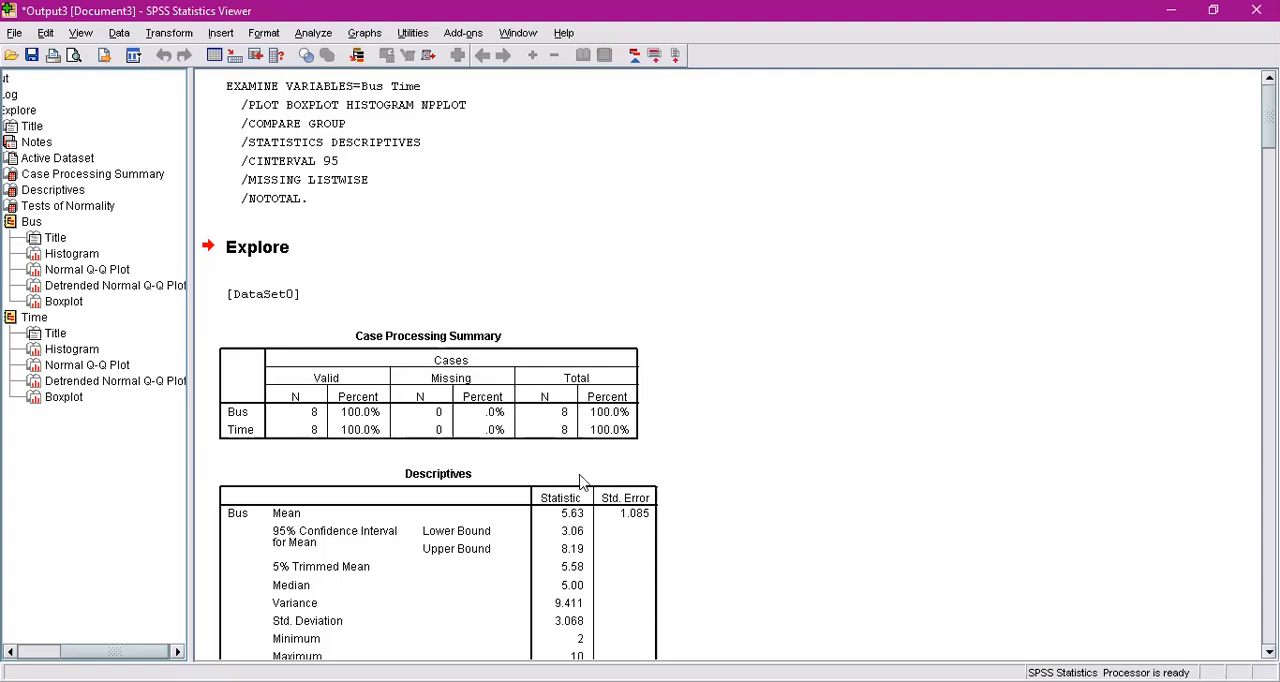
# Switch back to the data editor and open the Linear Regression analysis
pyautogui.hotkey('alt', 'Tab')
pyautogui.click(461, 235)
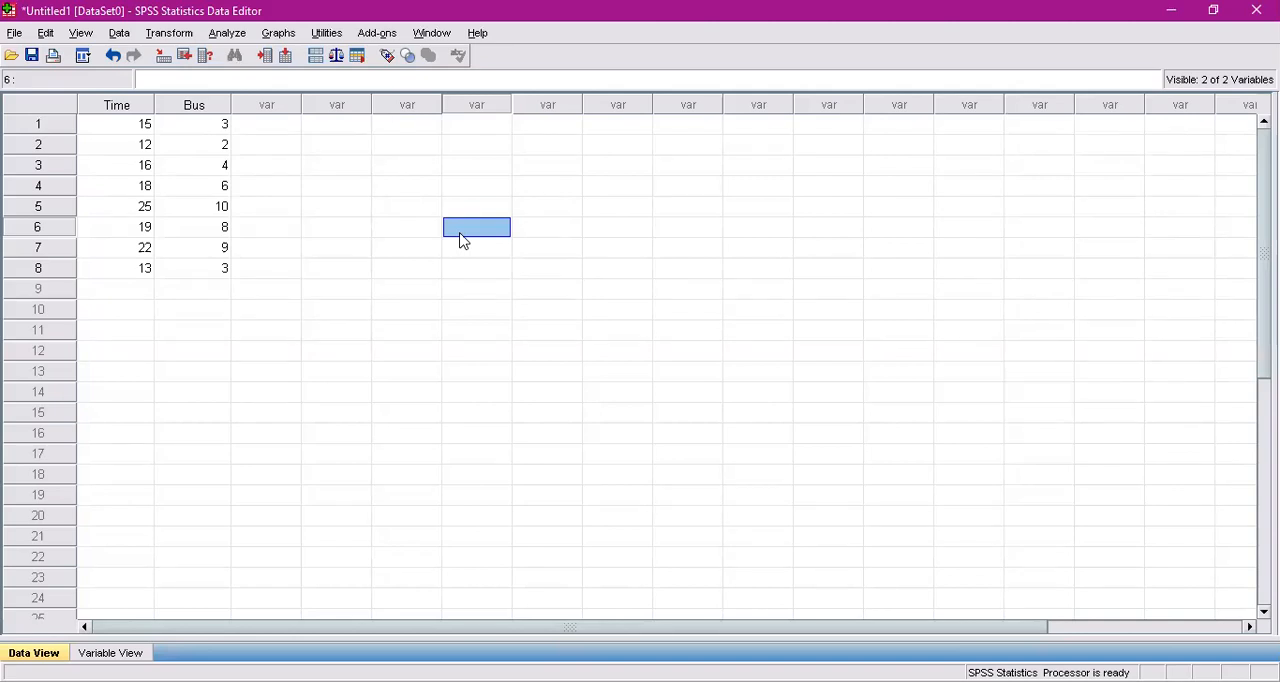
pyautogui.click(235, 35)
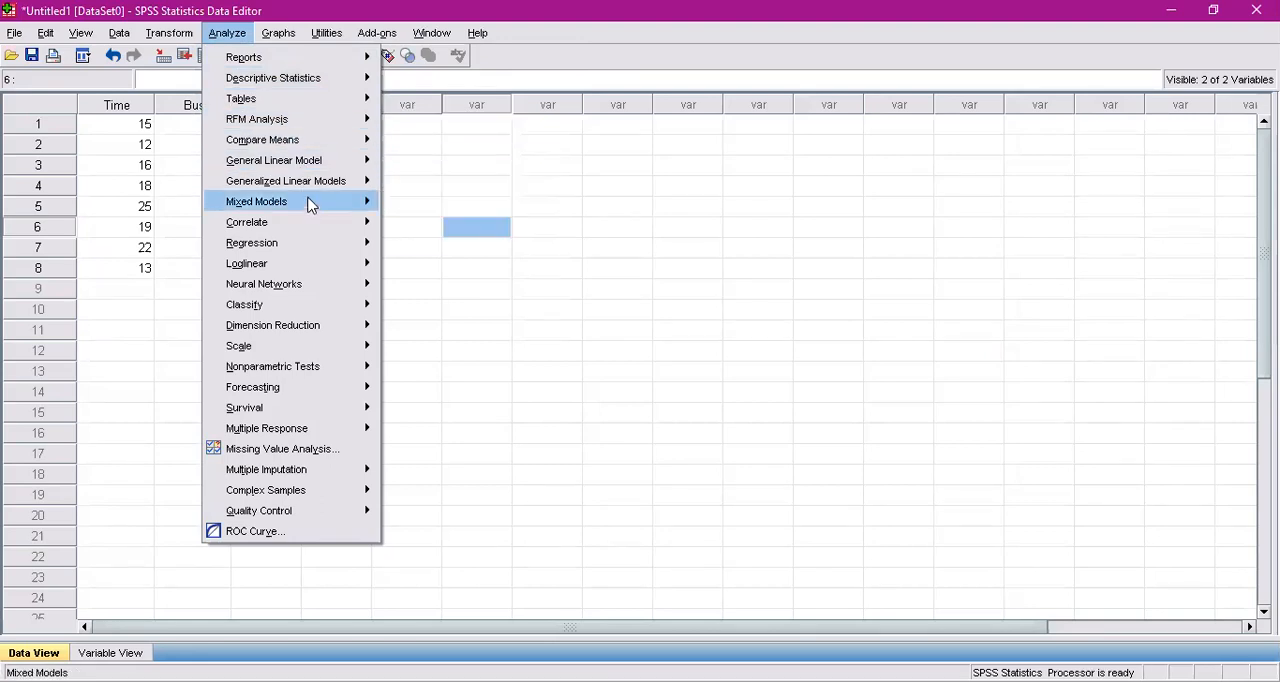
pyautogui.moveTo(325, 262)
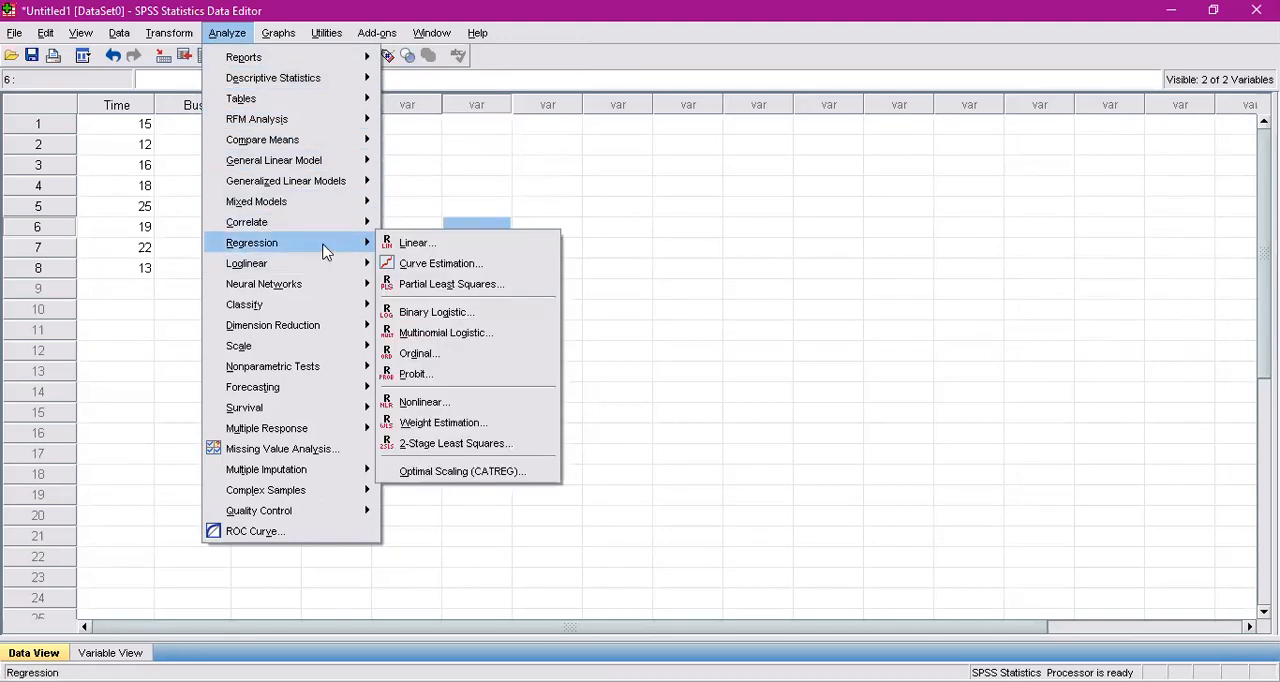
pyautogui.click(414, 243)
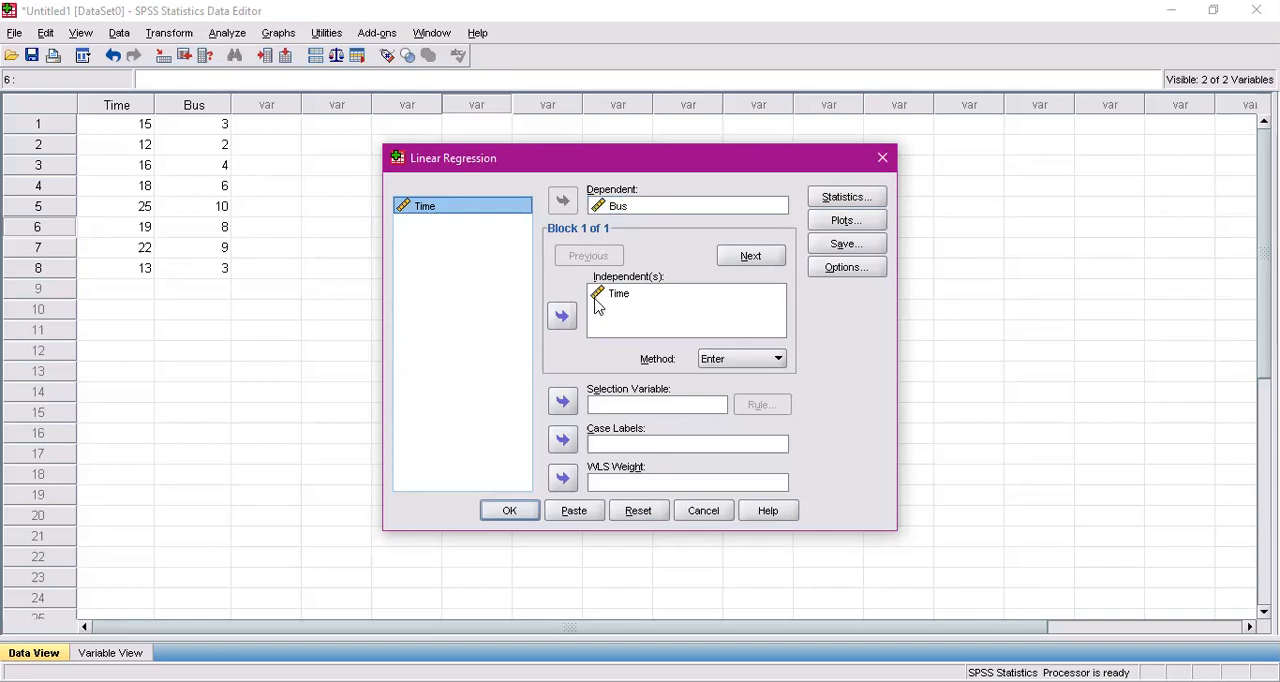
# Remove Bus as the dependent variable and Time as the independent variable from the linear regression, leaving Bus selected among the available variables
pyautogui.click(612, 206)
pyautogui.click(563, 203)
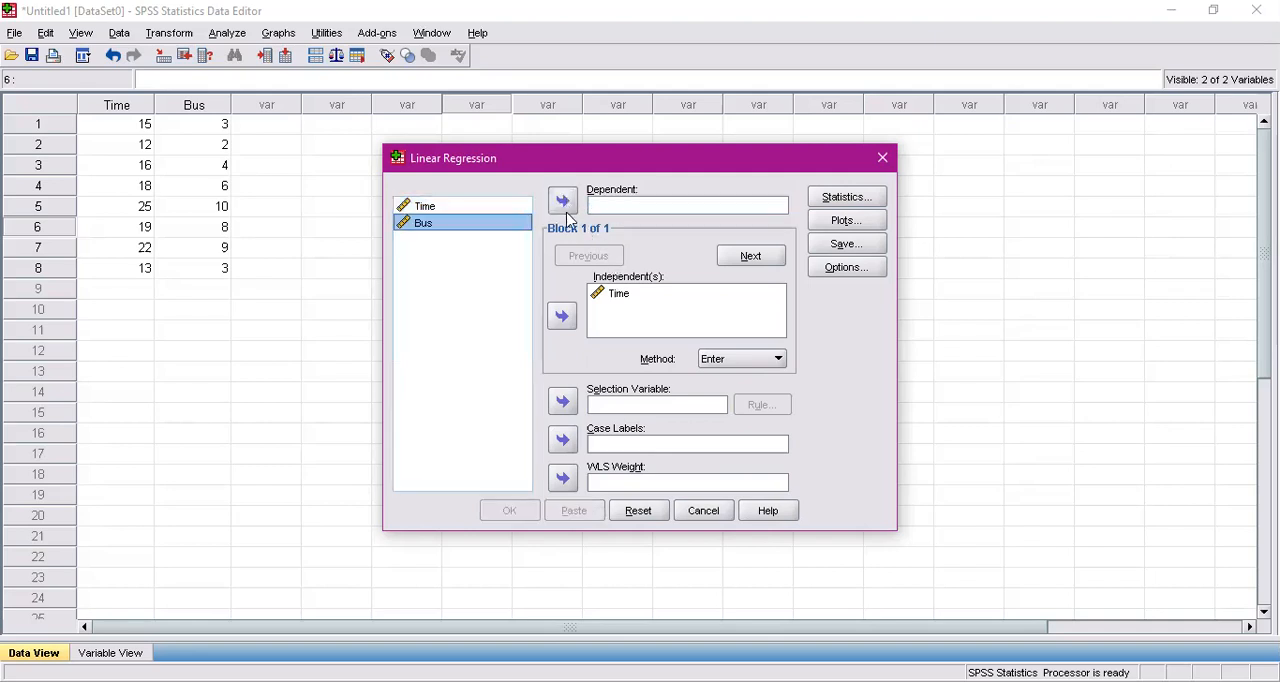
pyautogui.click(610, 296)
pyautogui.click(562, 316)
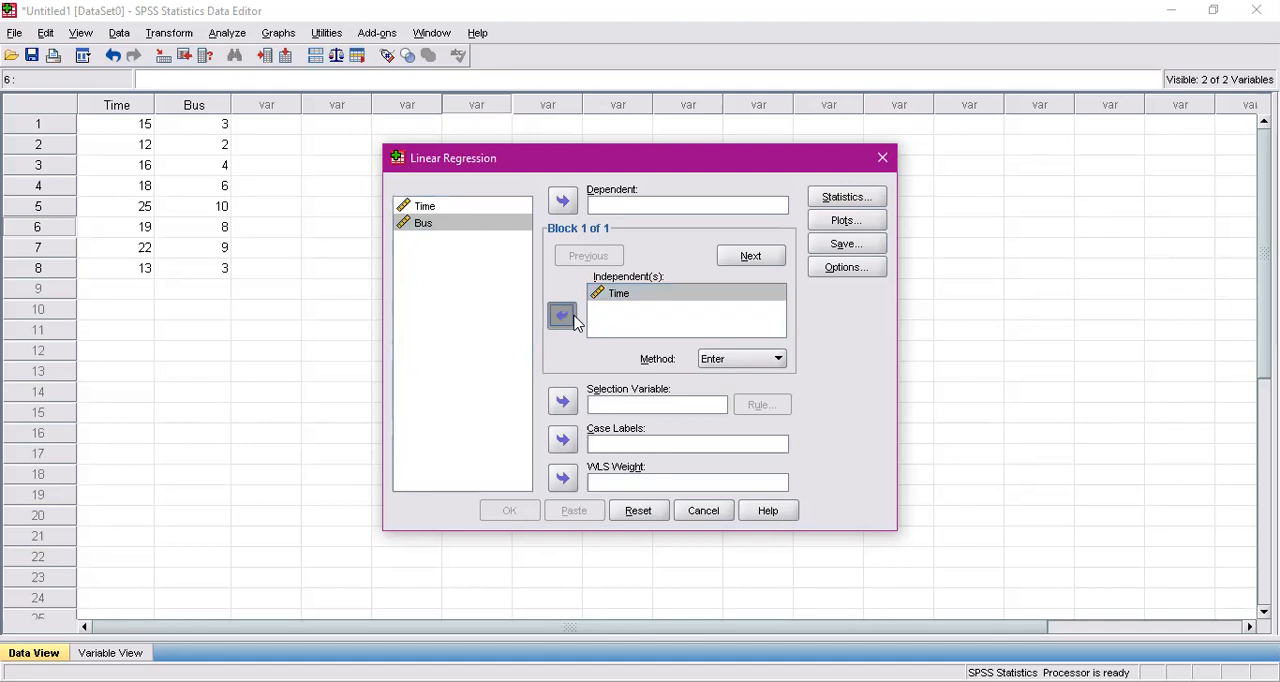
pyautogui.click(480, 256)
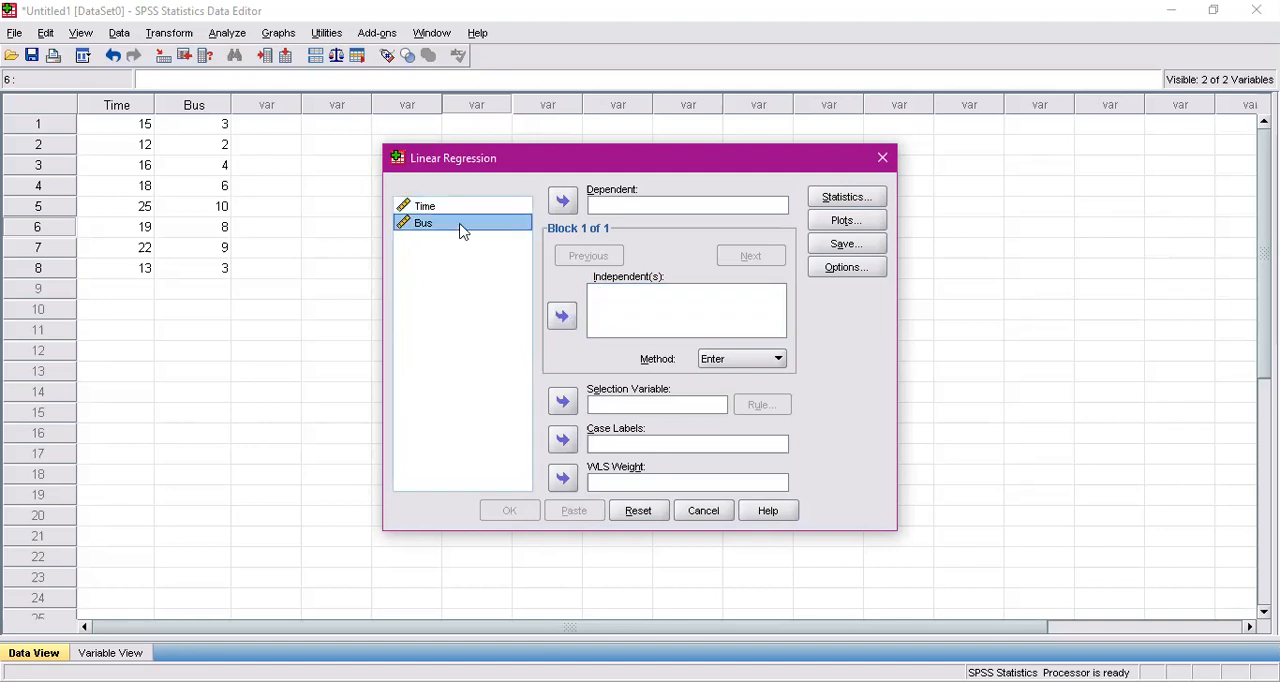
# Assign Bus as the dependent variable and Time as the independent variable of the linear regression
pyautogui.click(563, 201)
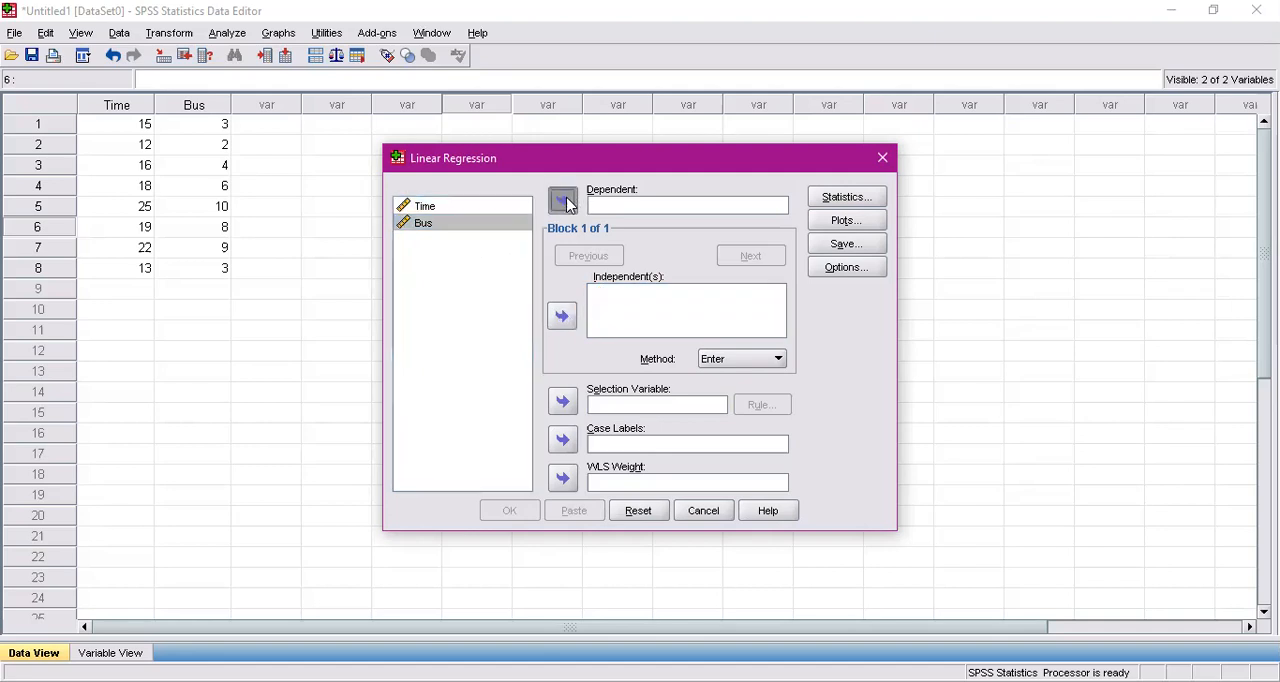
pyautogui.click(466, 218)
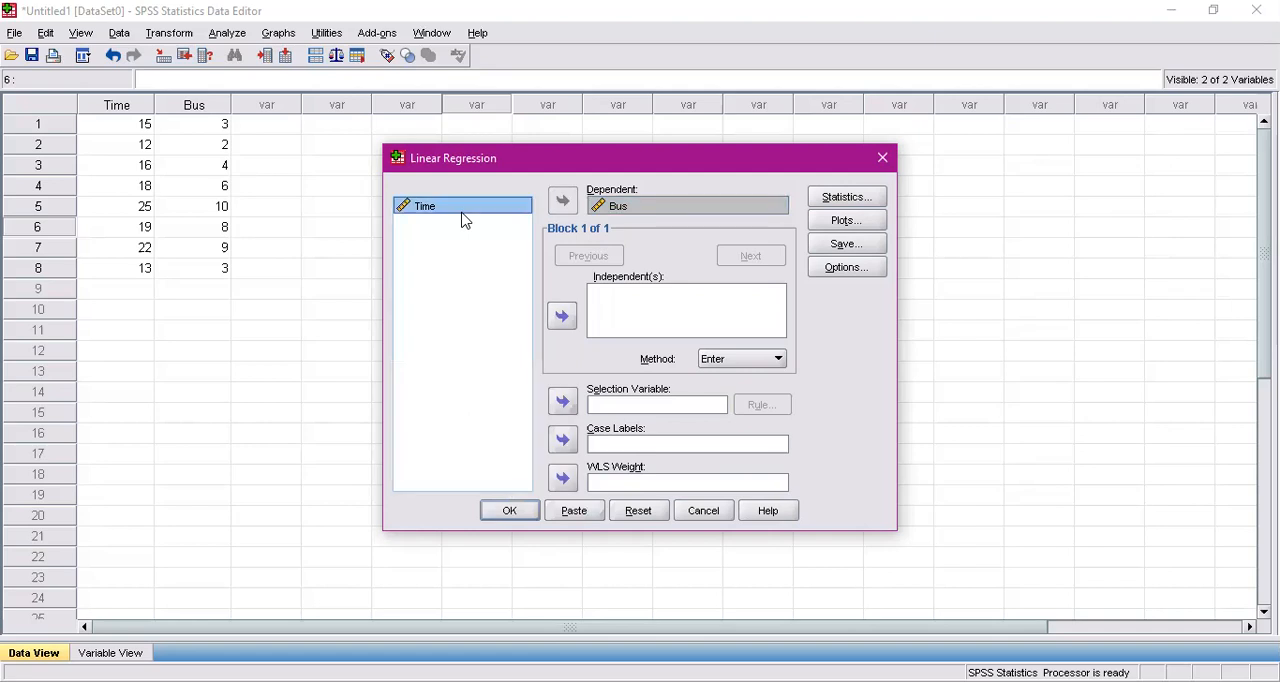
pyautogui.click(563, 316)
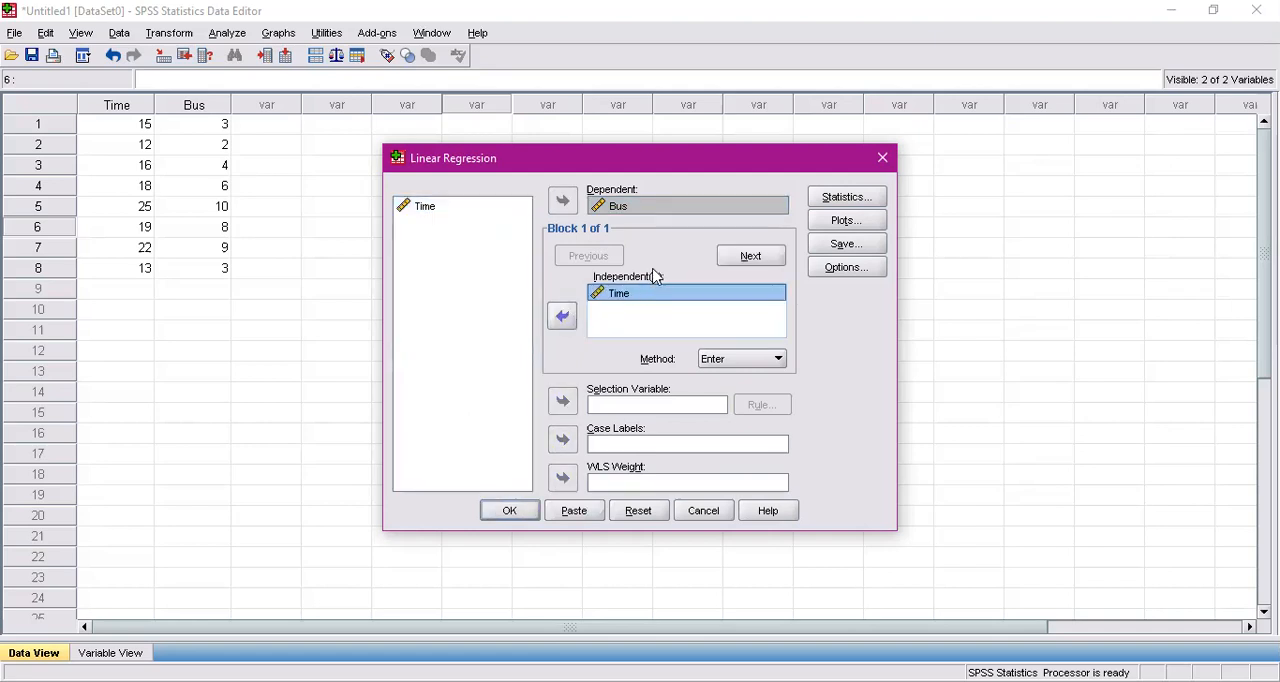
# Turn off R squared change and part and partial correlations in the regression statistics, keeping estimates and model fit
pyautogui.click(849, 201)
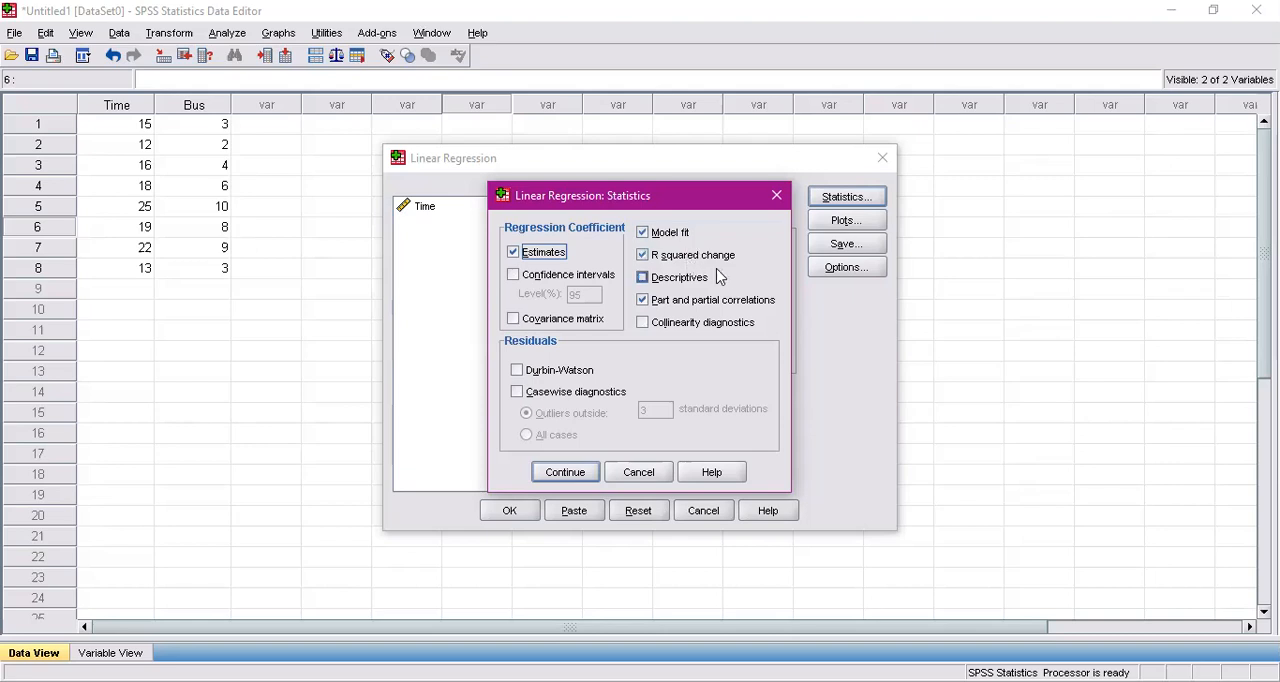
pyautogui.click(676, 262)
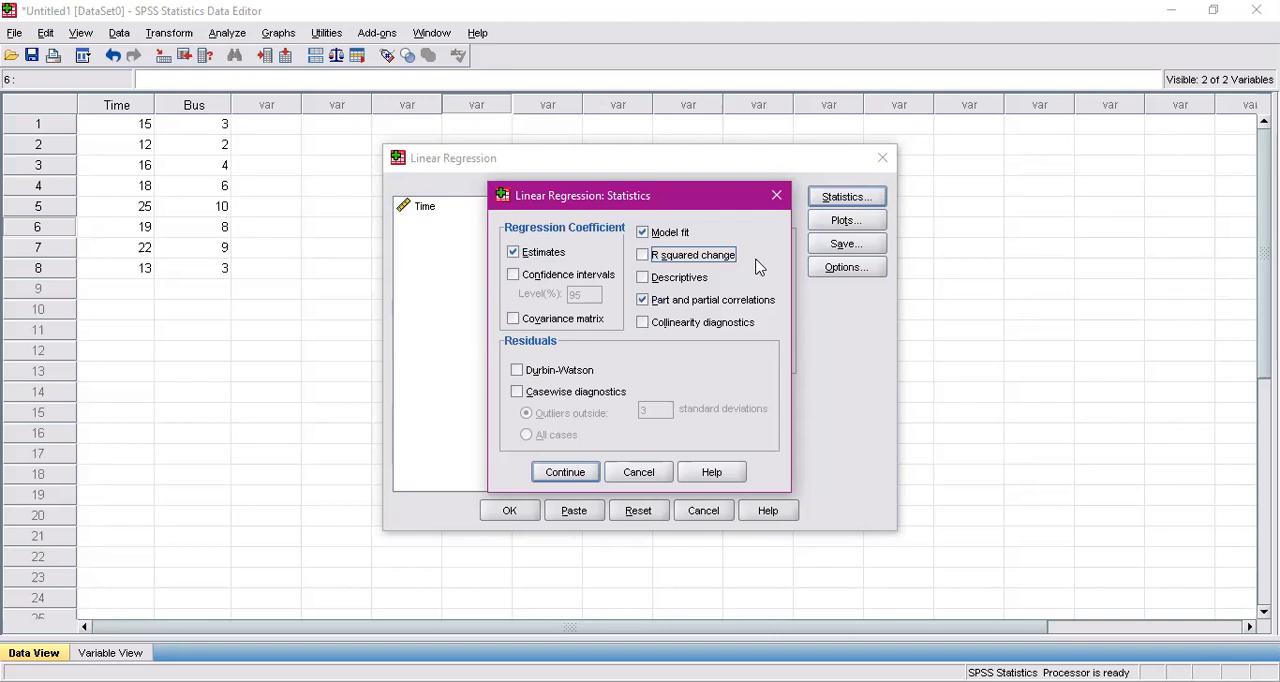
pyautogui.click(673, 306)
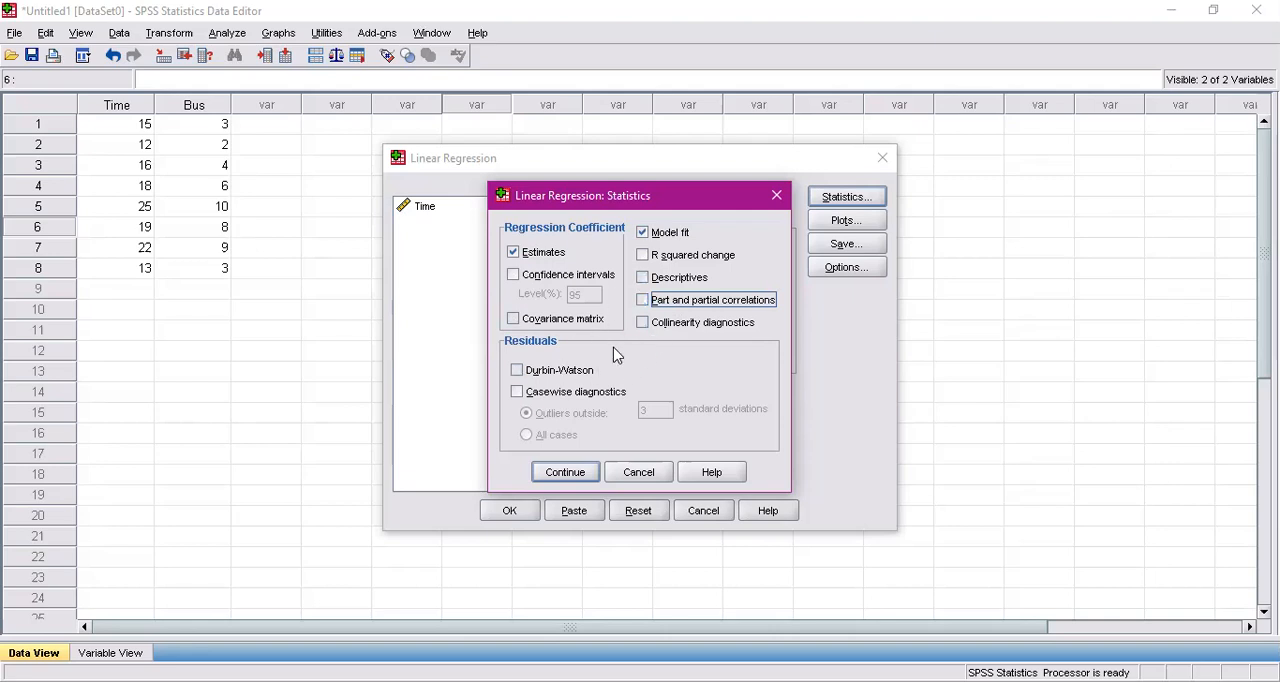
pyautogui.click(580, 475)
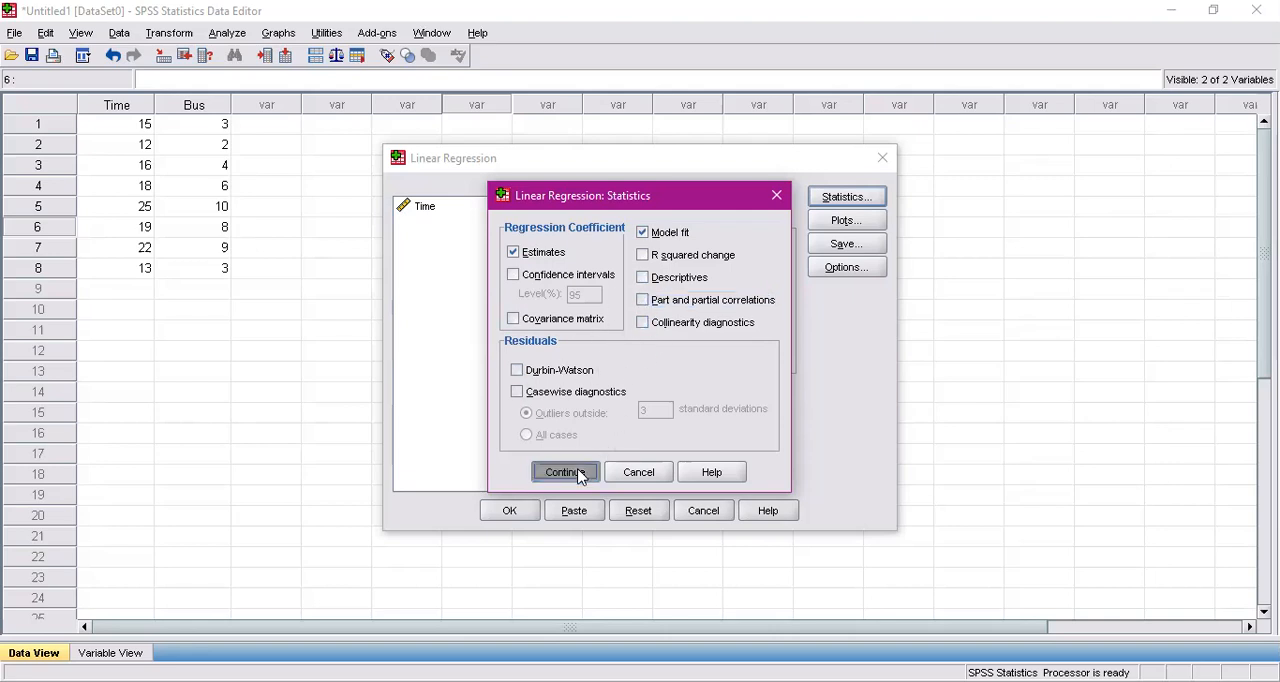
# Clear *ZRESID from the Y axis and *ZPRED from the X axis of the regression's scatterplot settings
pyautogui.click(838, 220)
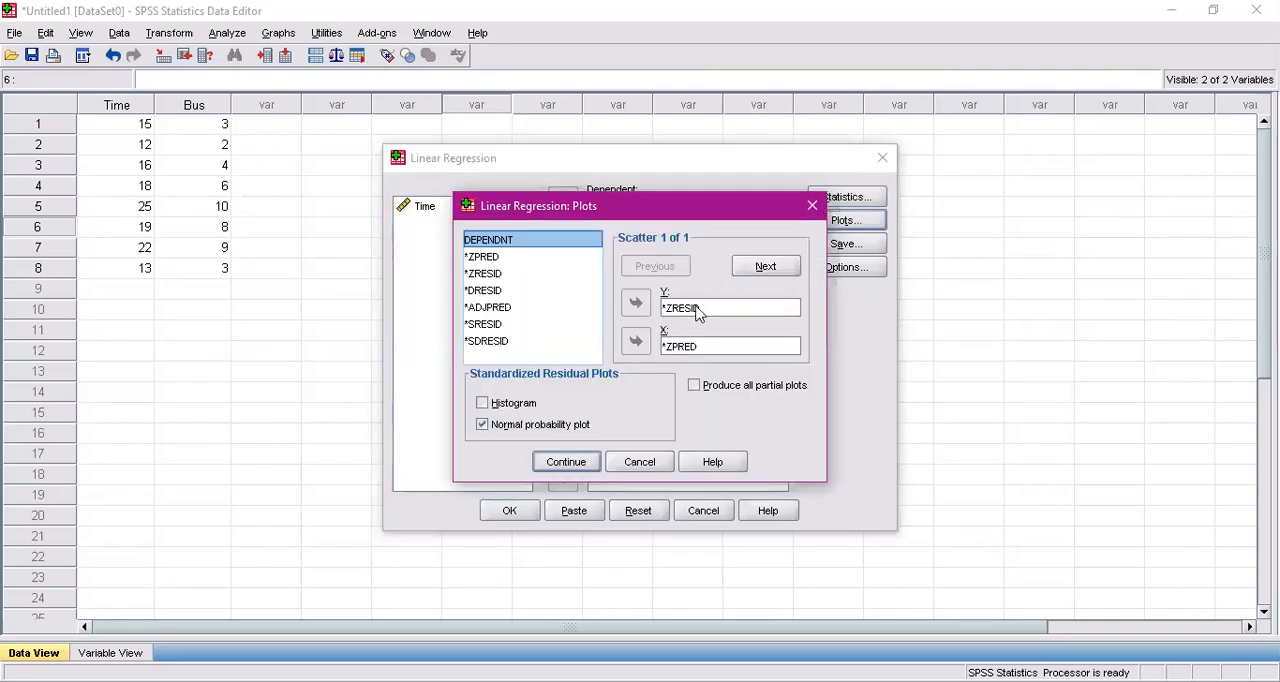
pyautogui.click(700, 310)
pyautogui.click(640, 307)
pyautogui.click(643, 346)
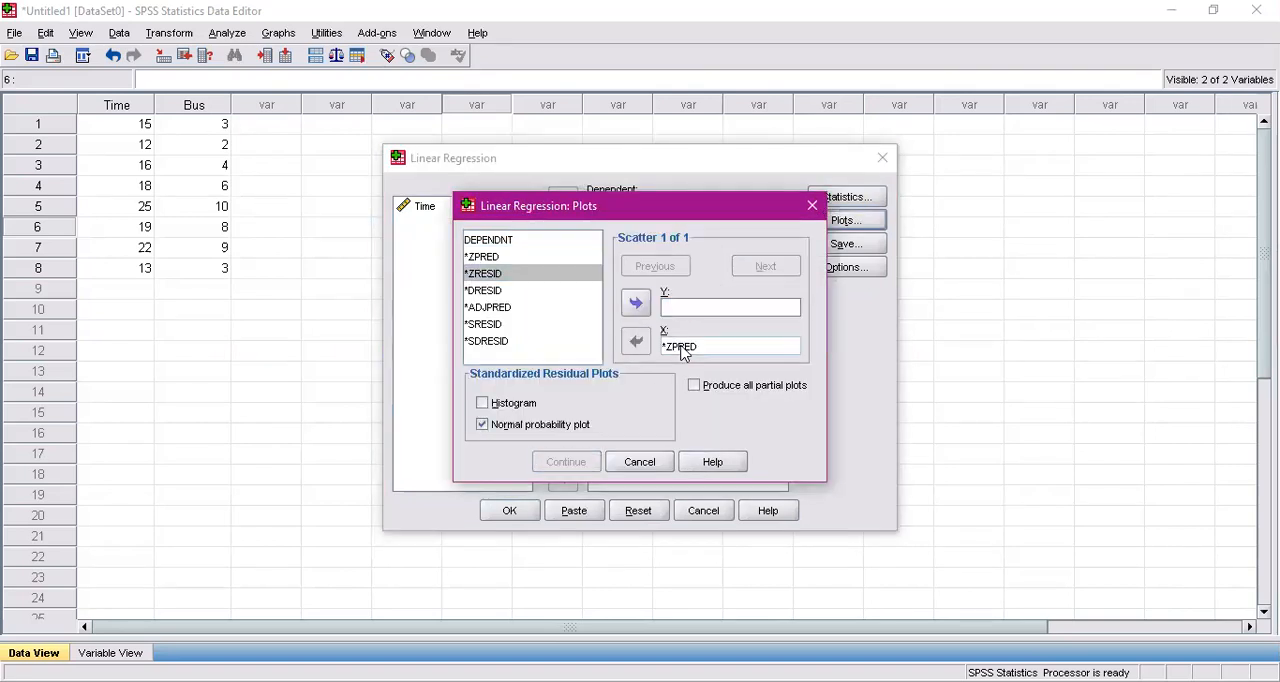
pyautogui.click(638, 344)
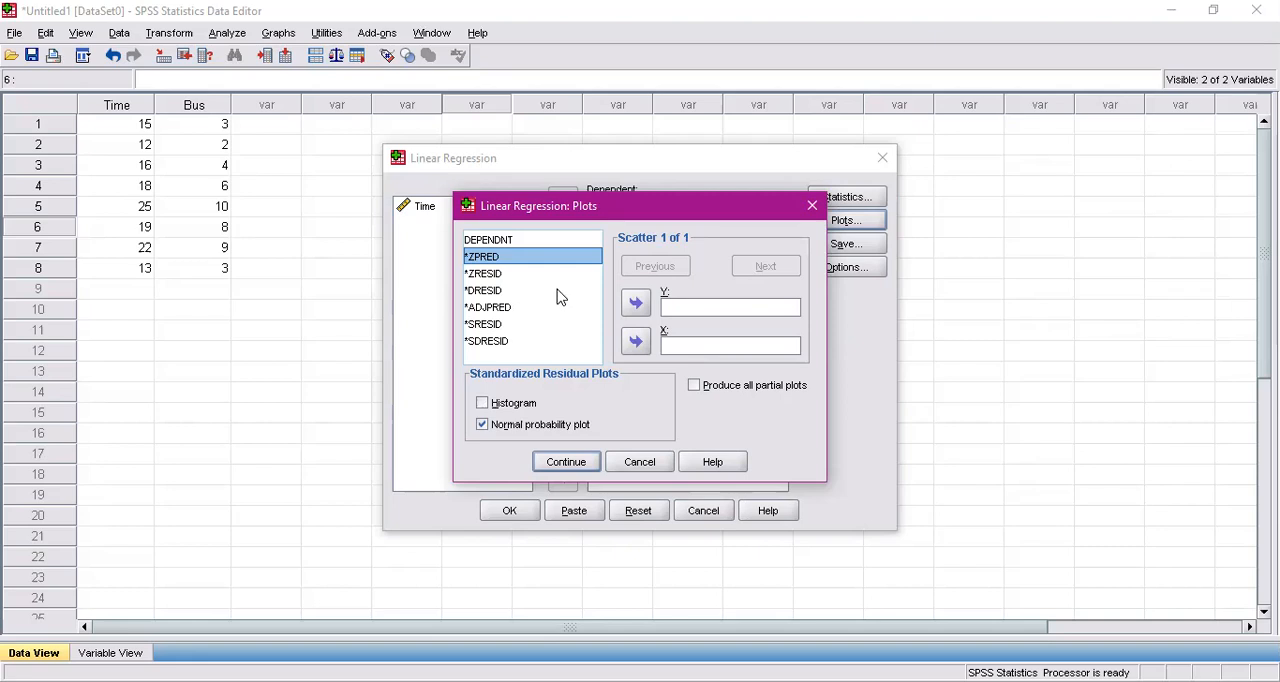
# Set the regression scatterplot to *ZRESID on Y and *ZPRED on X, keep the normal probability plot, and run the regression
pyautogui.click(492, 274)
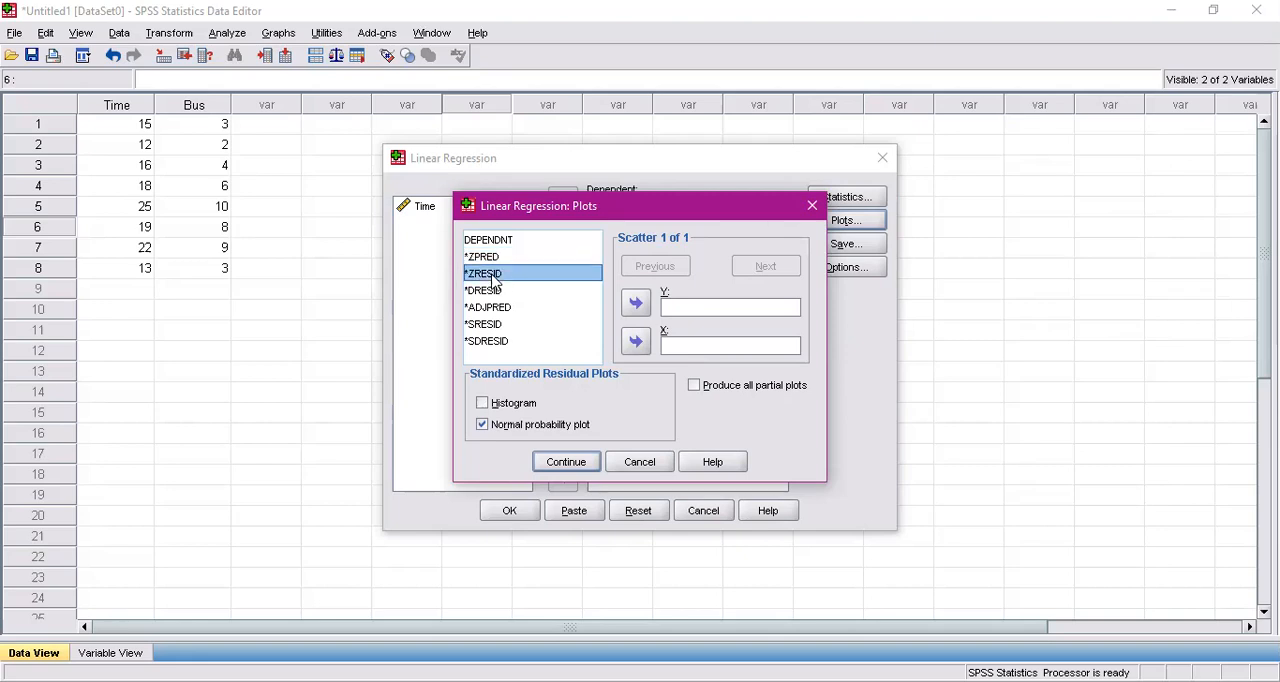
pyautogui.click(636, 306)
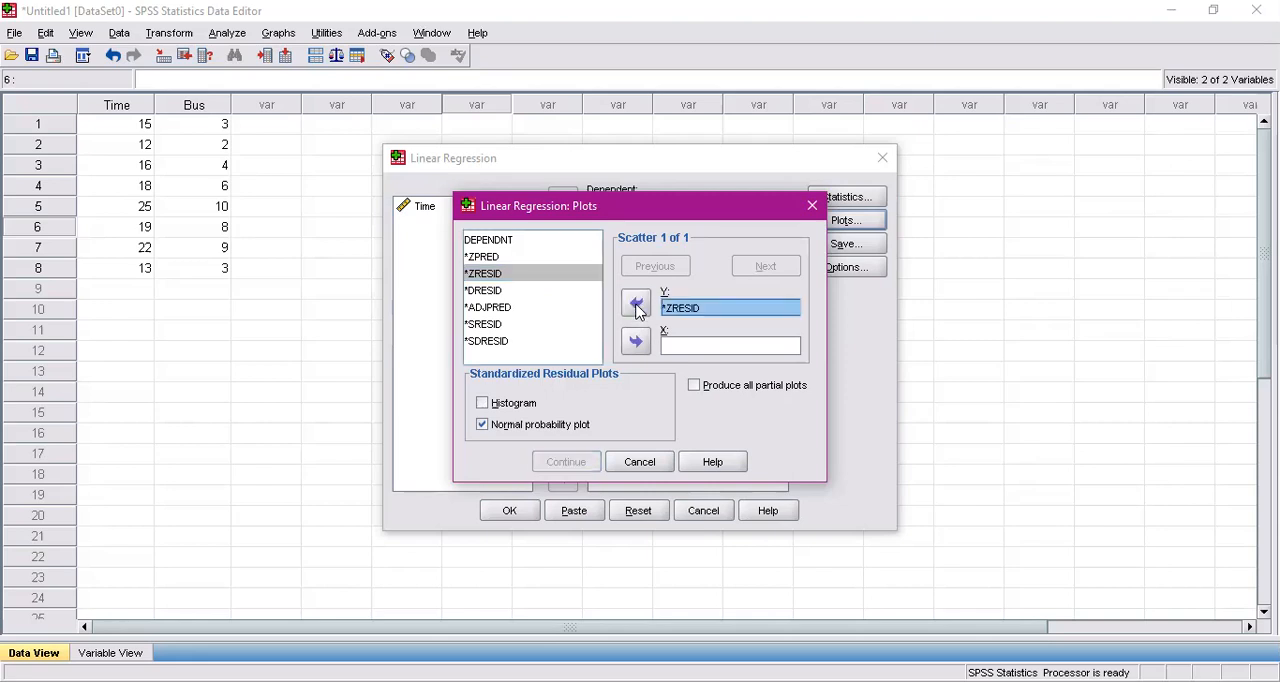
pyautogui.click(517, 258)
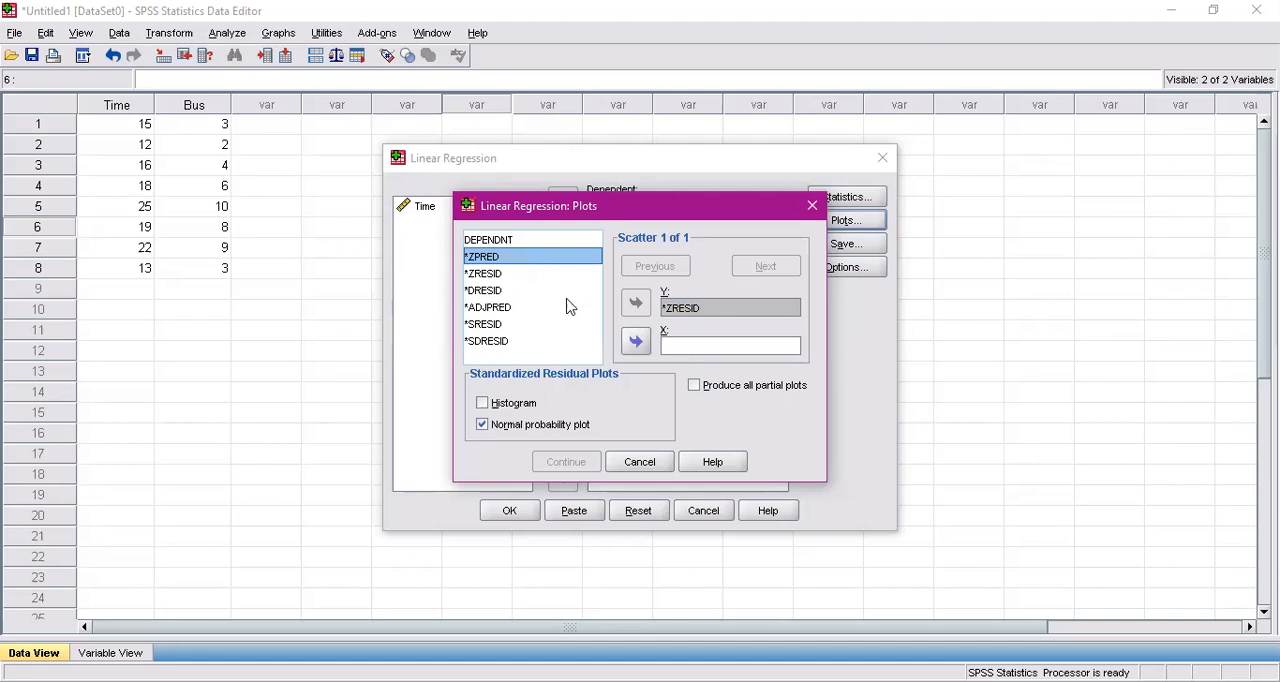
pyautogui.click(636, 342)
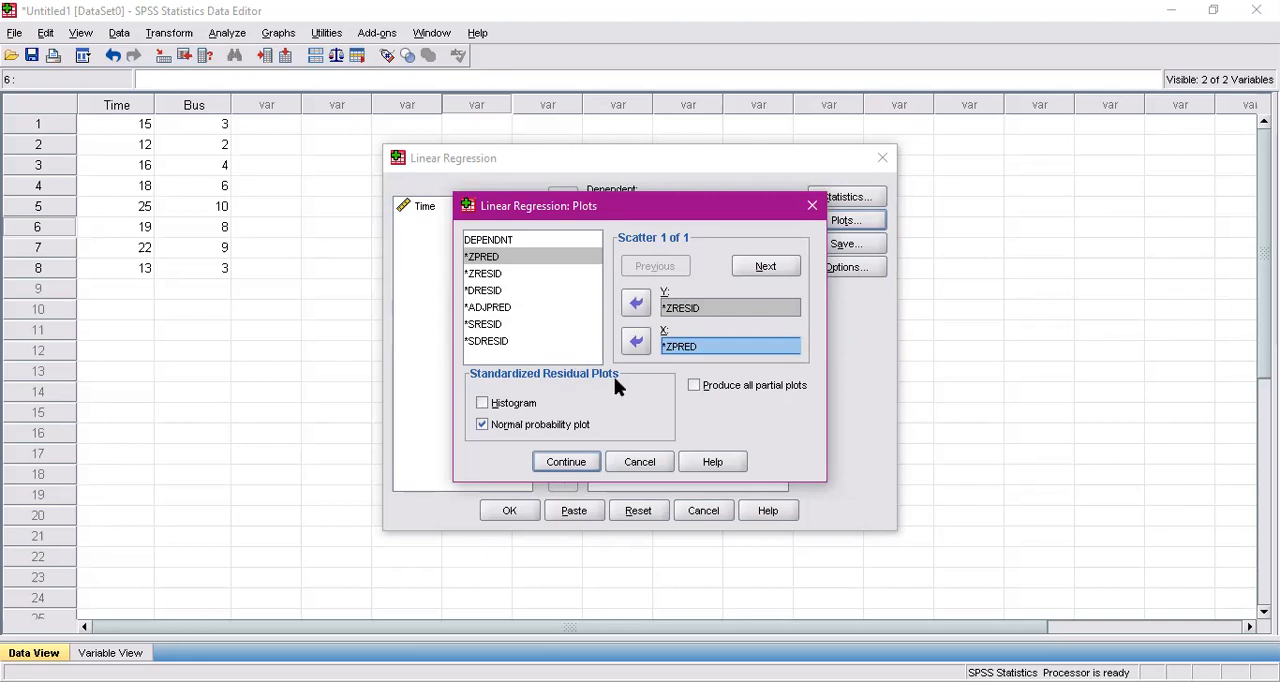
pyautogui.click(565, 462)
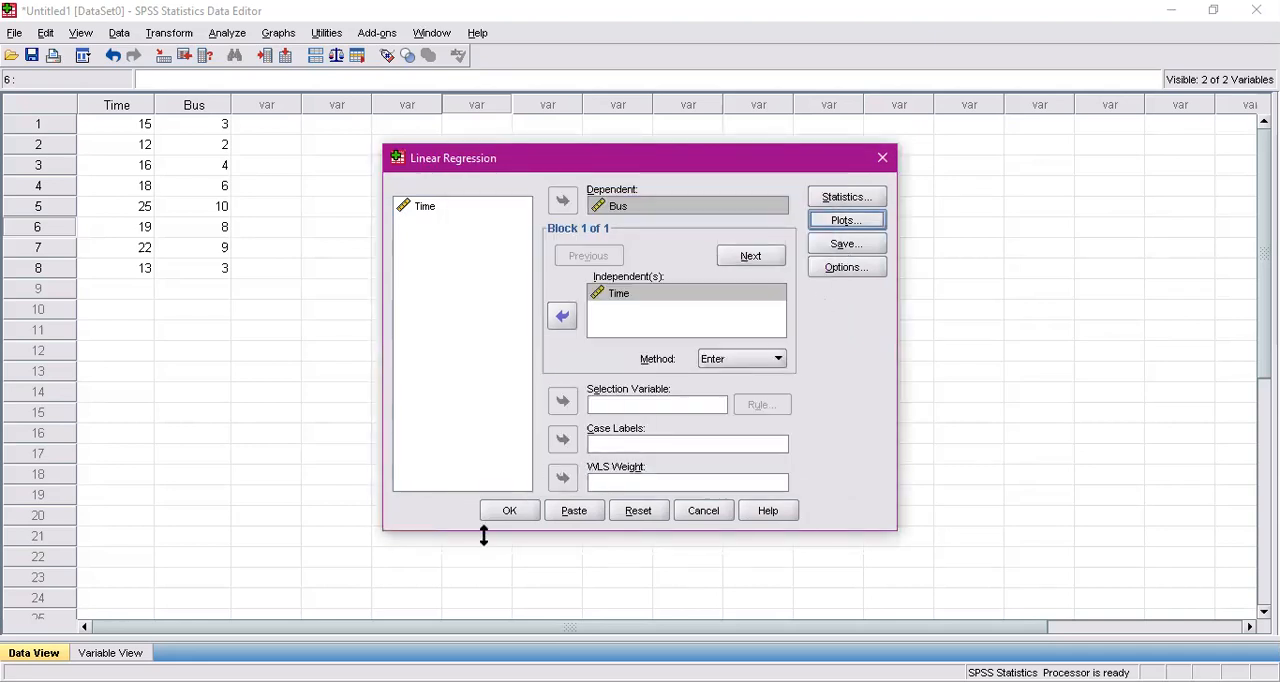
pyautogui.click(522, 512)
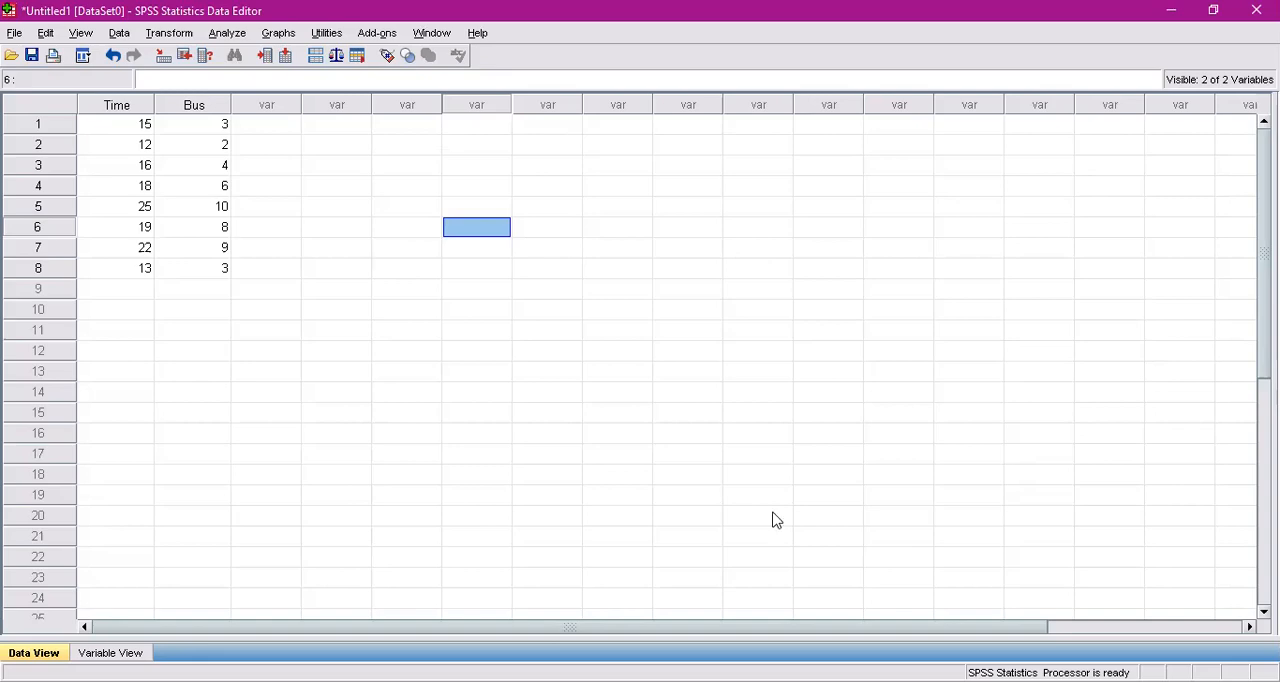
# Examine the regression output's model summary, ANOVA, coefficients and residuals statistics tables, the normal P-P plot and the residual scatterplot
pyautogui.scroll(10, 776, 519)
pyautogui.scroll(-6, 776, 519)
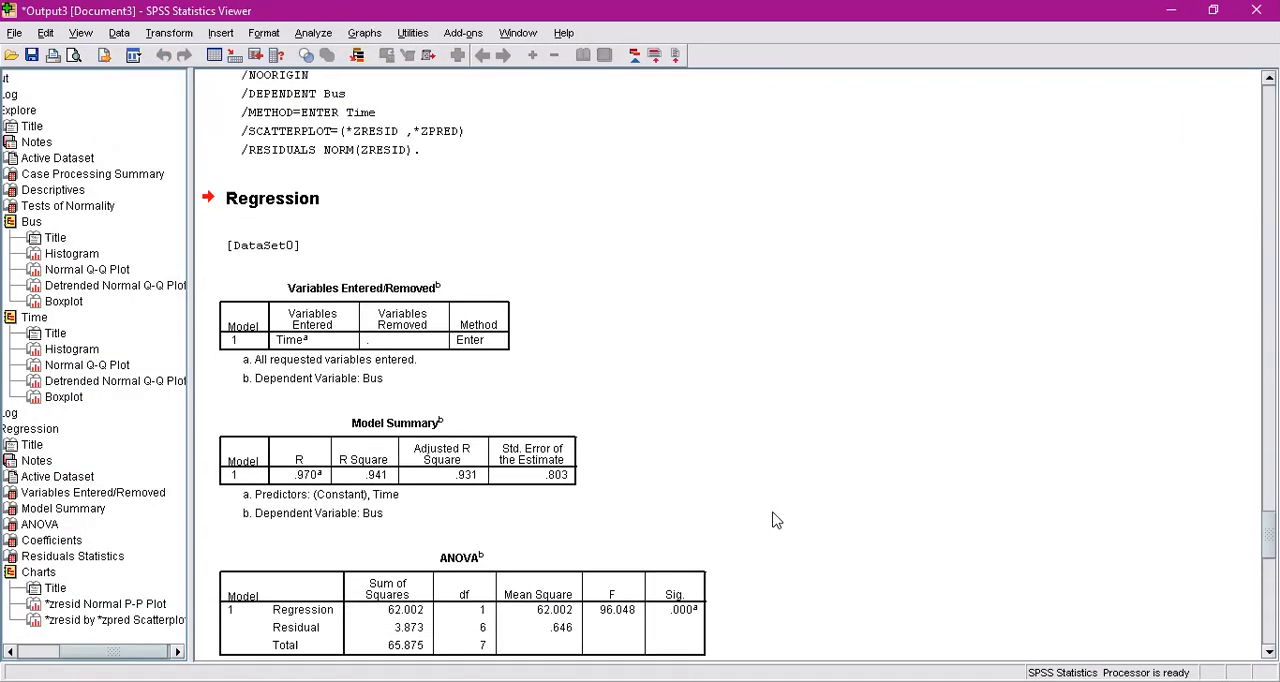
pyautogui.scroll(-2, 776, 519)
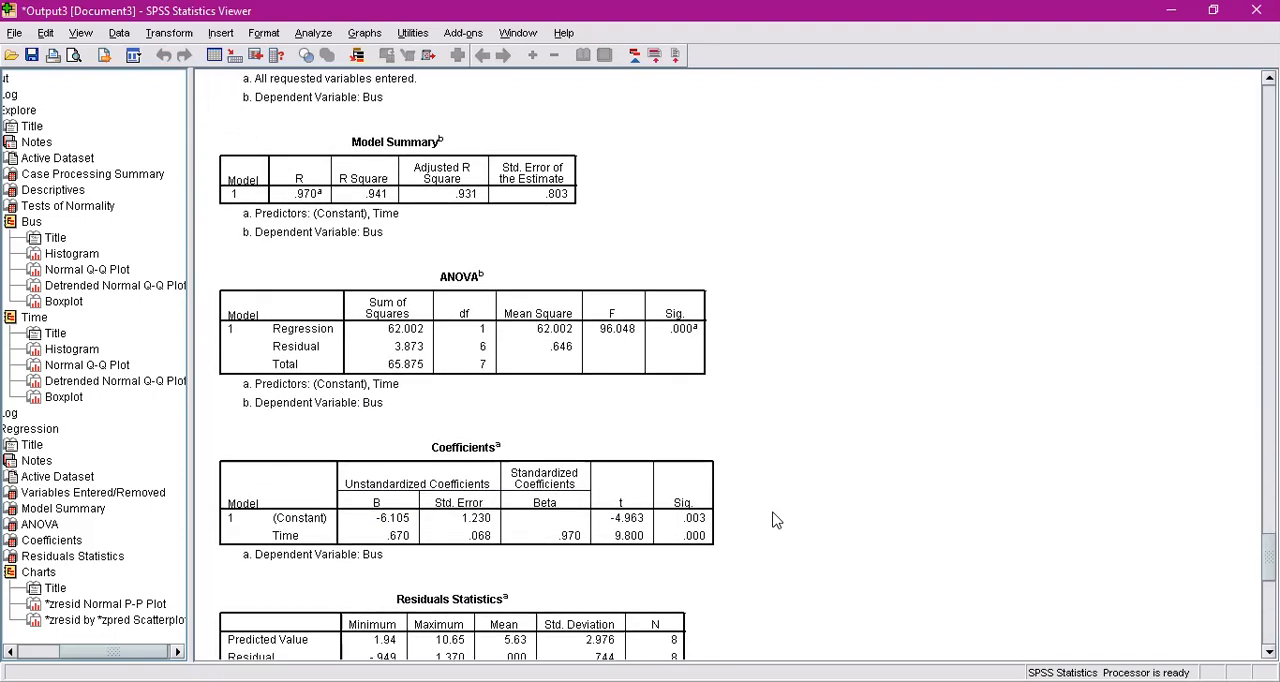
pyautogui.scroll(-2, 776, 519)
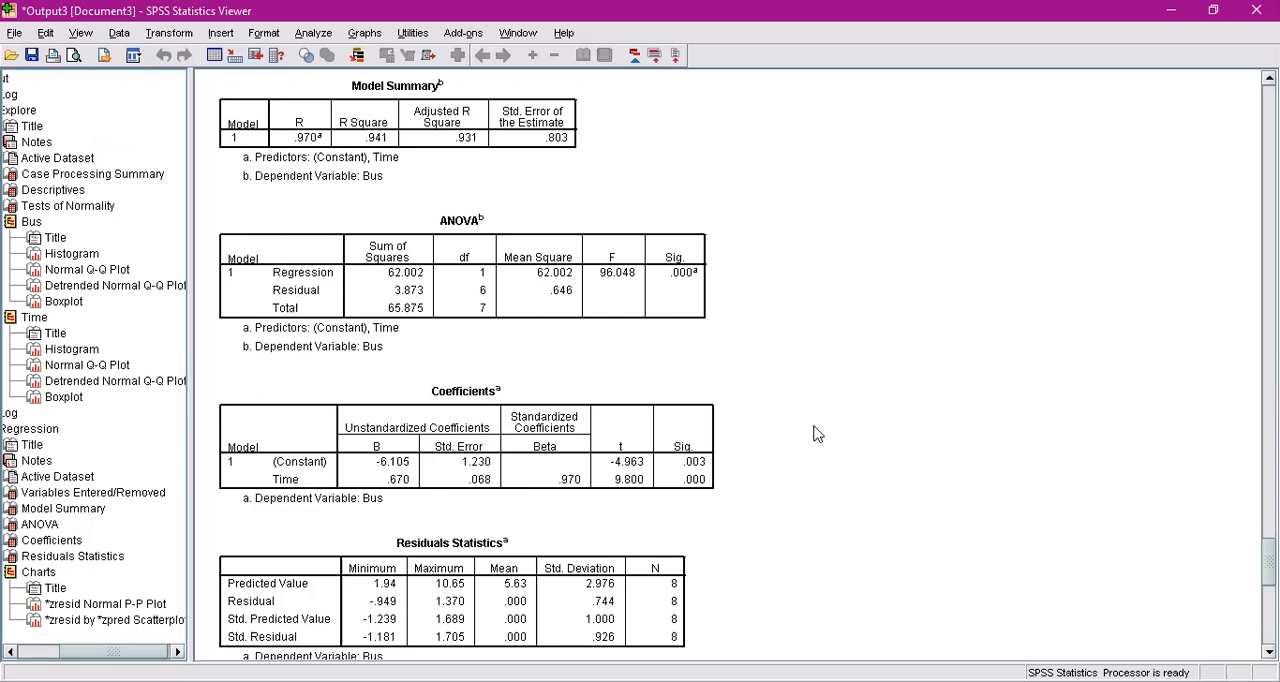
pyautogui.scroll(-10, 815, 433)
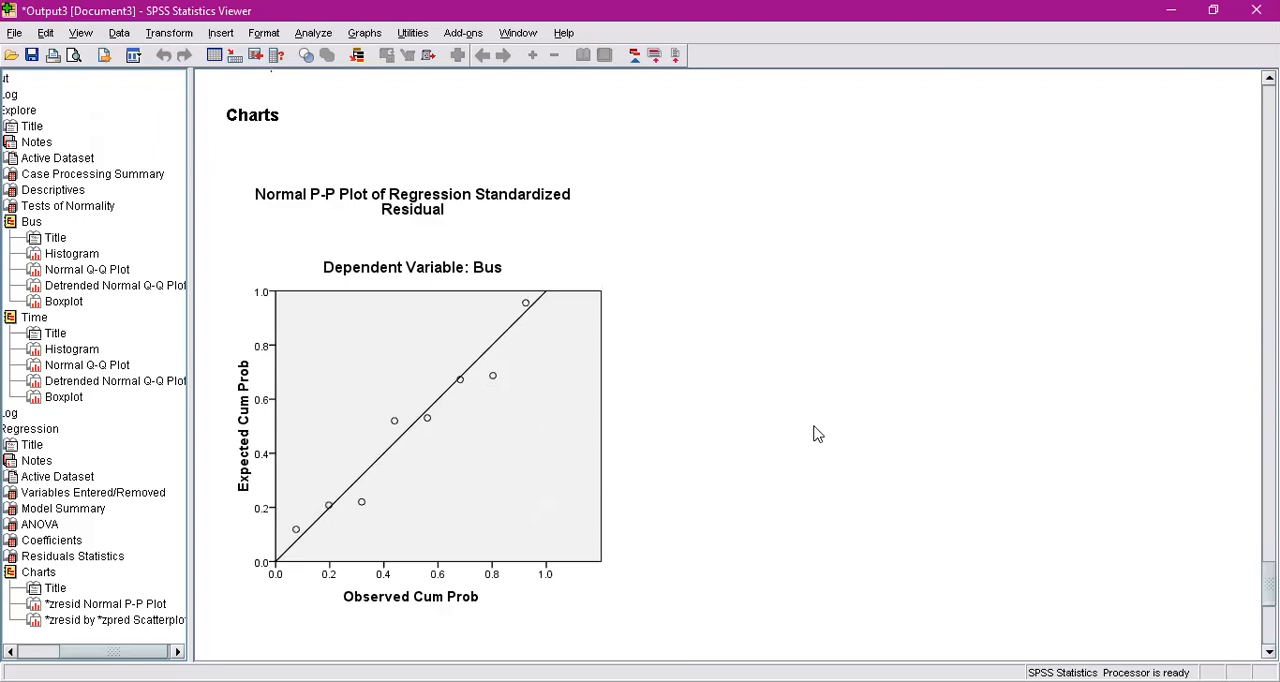
pyautogui.scroll(-3, 815, 433)
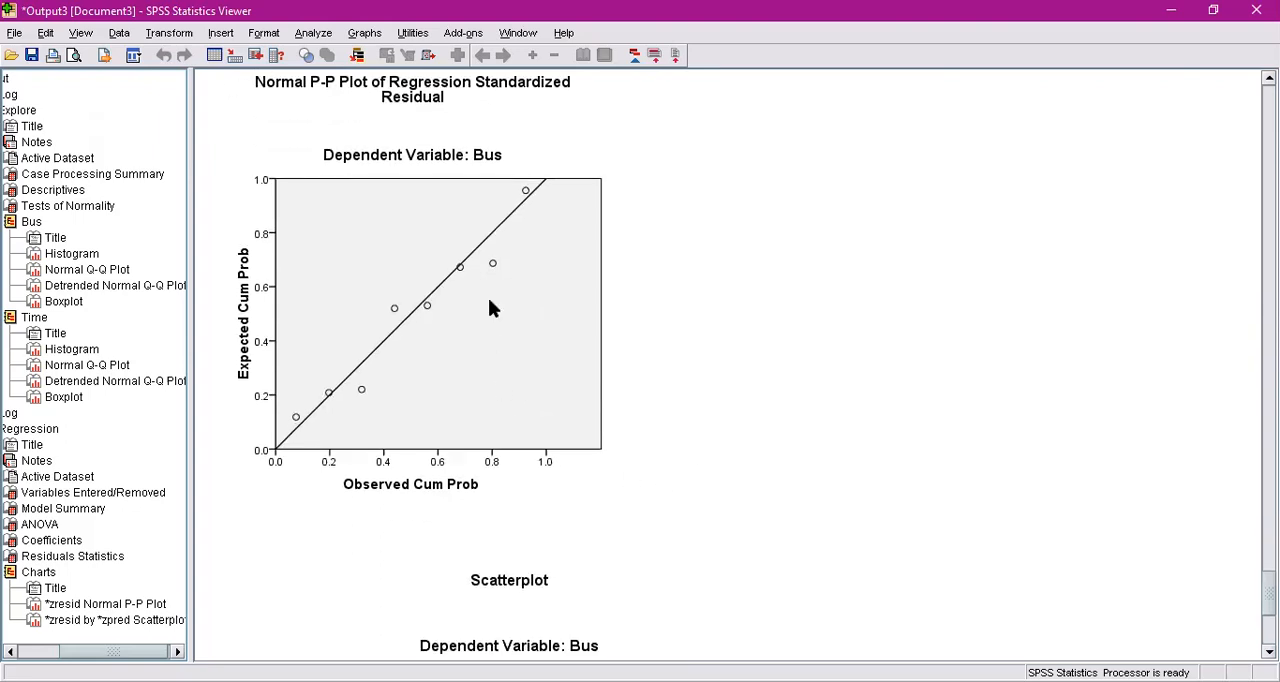
pyautogui.scroll(1, 455, 210)
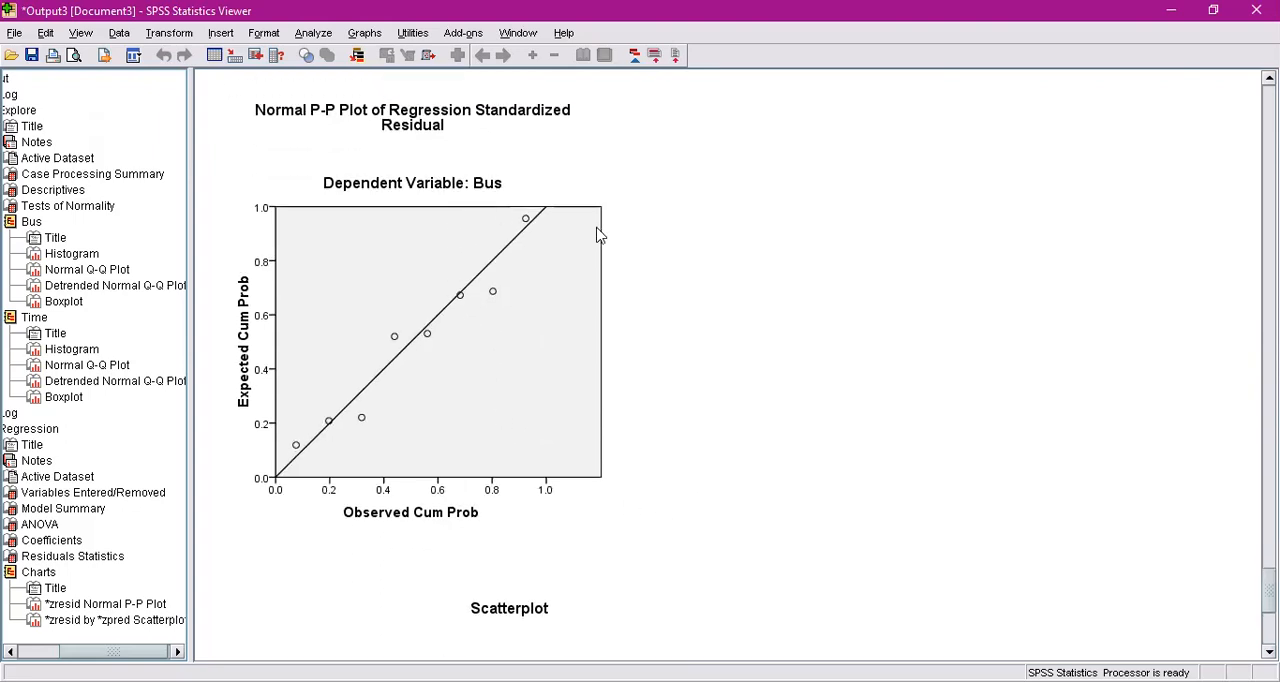
pyautogui.scroll(-3, 598, 235)
pyautogui.scroll(-8, 598, 235)
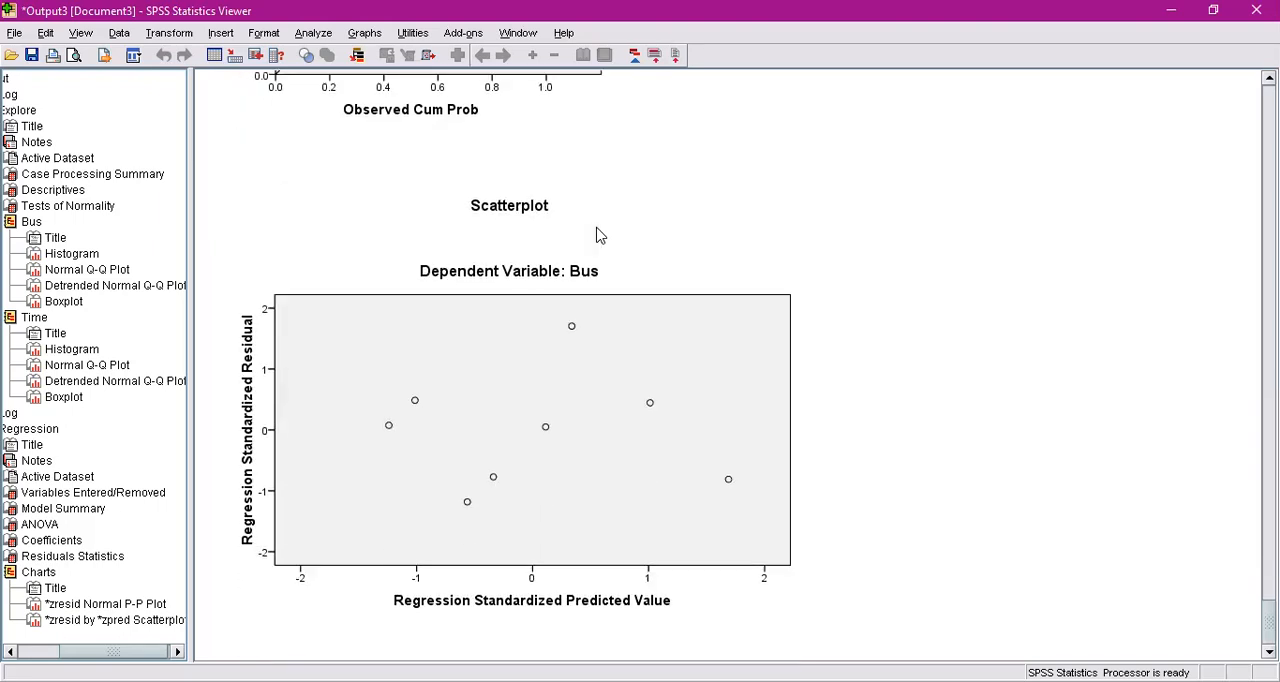
pyautogui.scroll(12, 748, 249)
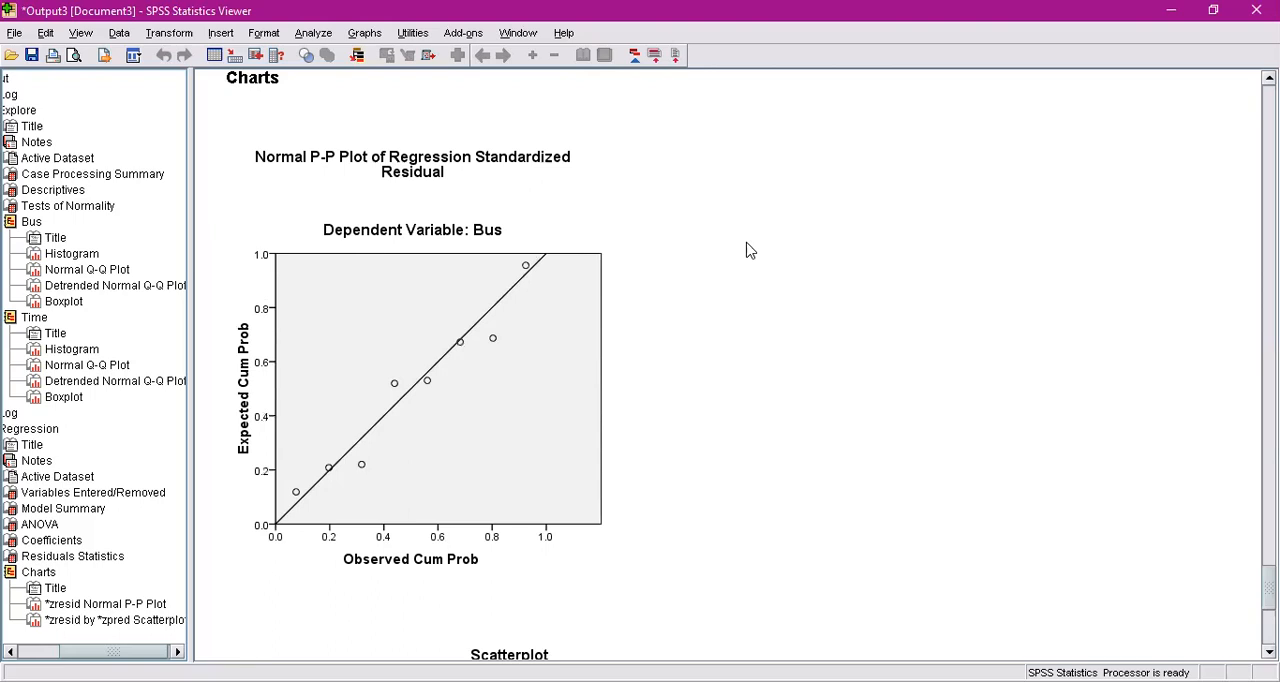
pyautogui.scroll(13, 748, 250)
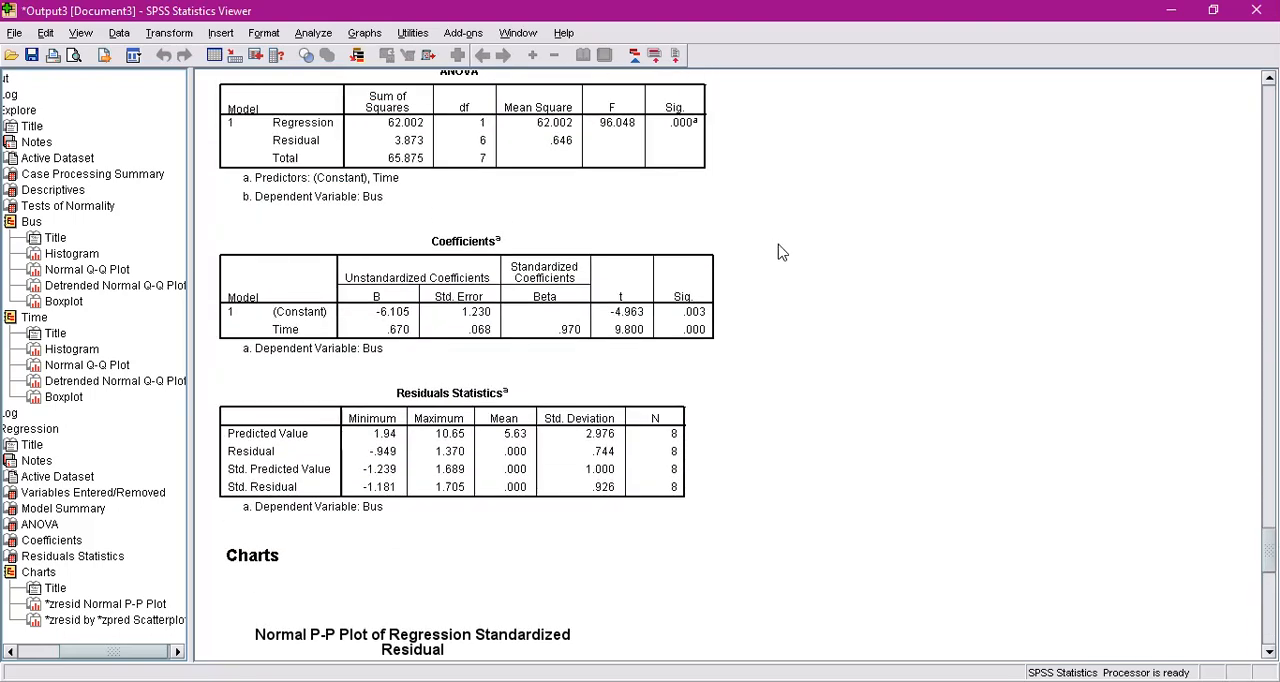
pyautogui.scroll(2, 779, 252)
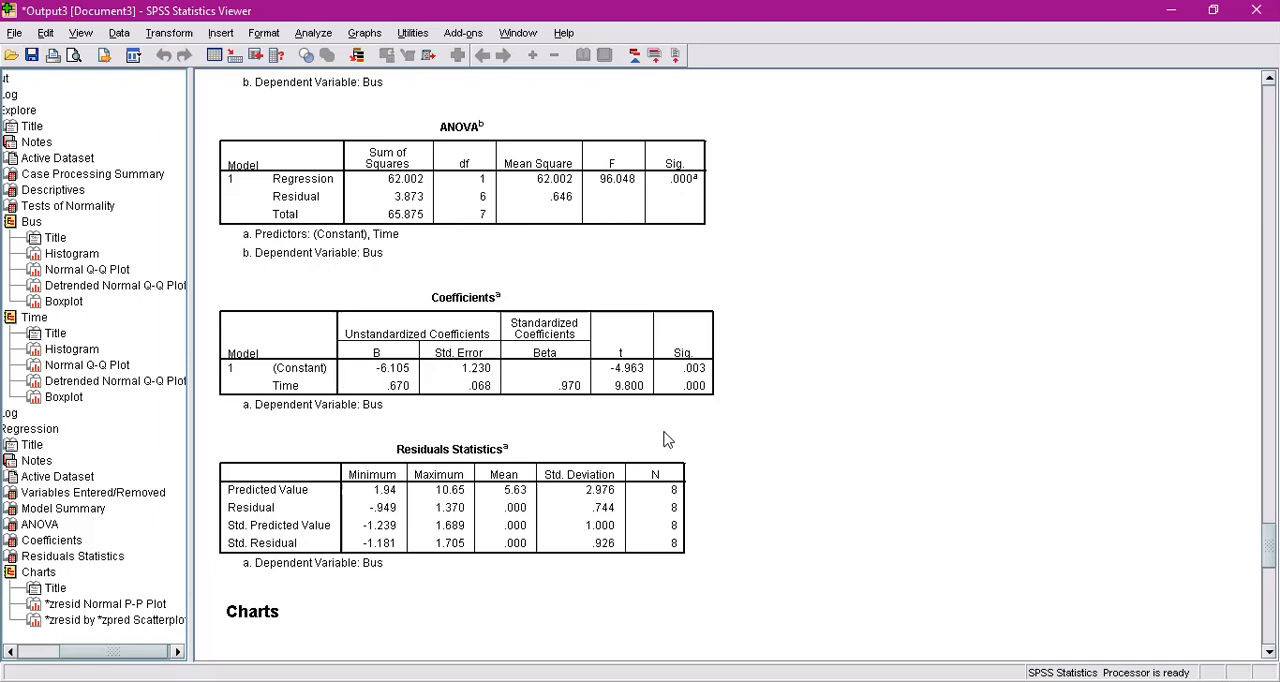
pyautogui.scroll(3, 848, 477)
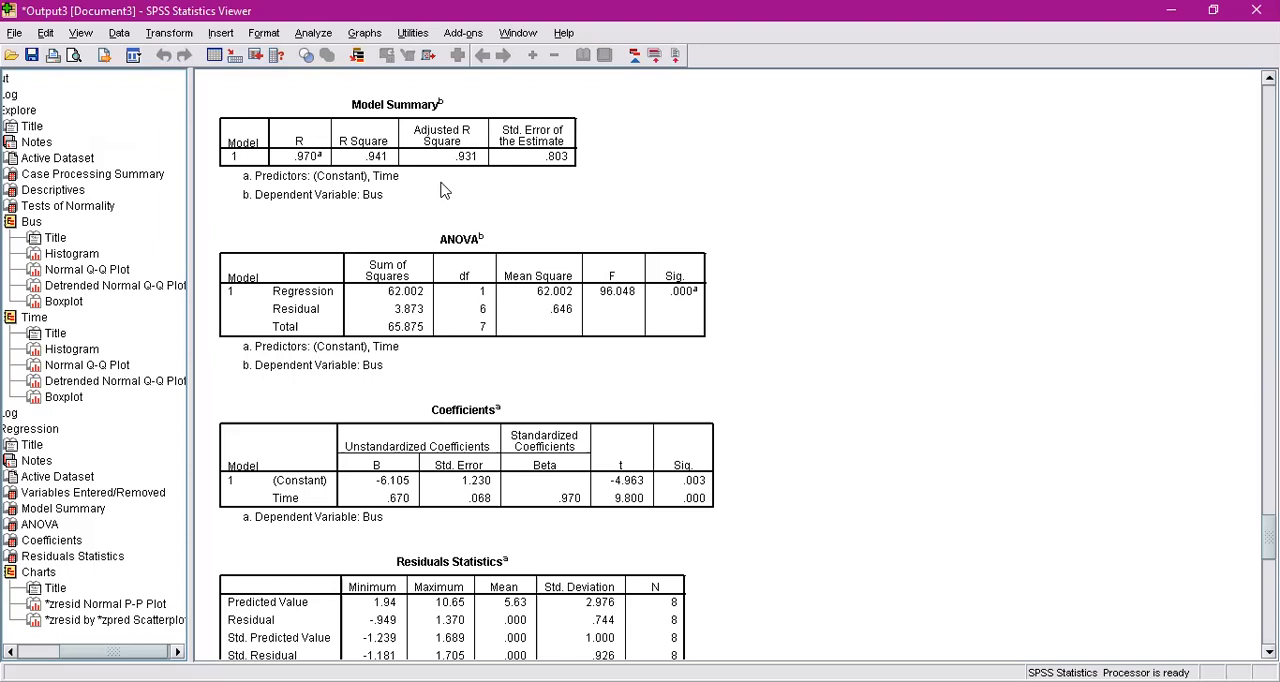
pyautogui.scroll(-3, 527, 220)
pyautogui.scroll(4, 527, 220)
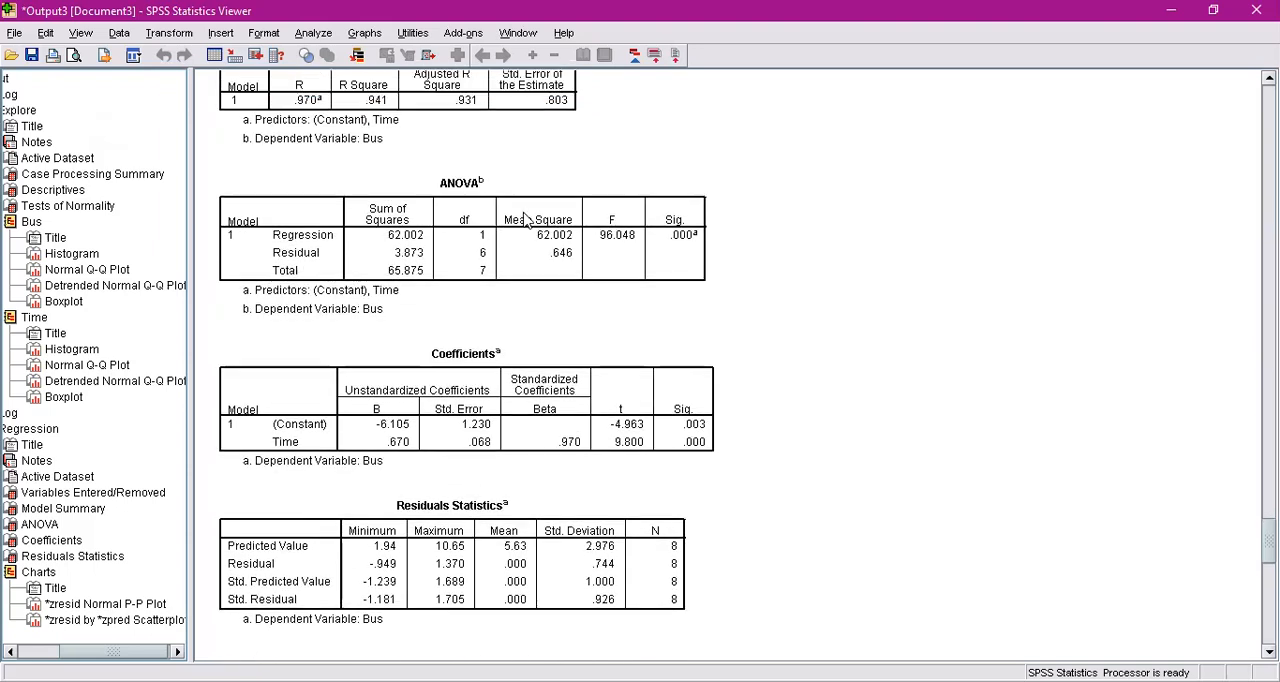